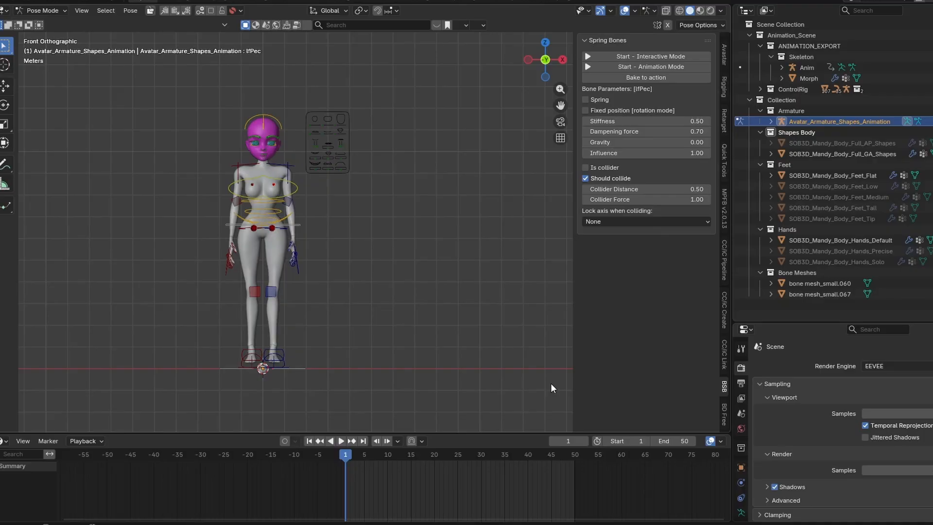
Try rotating the left foot roll control of the control armature, and undo the rotation.
{"action": "left_click", "coordinate": [283, 352]}
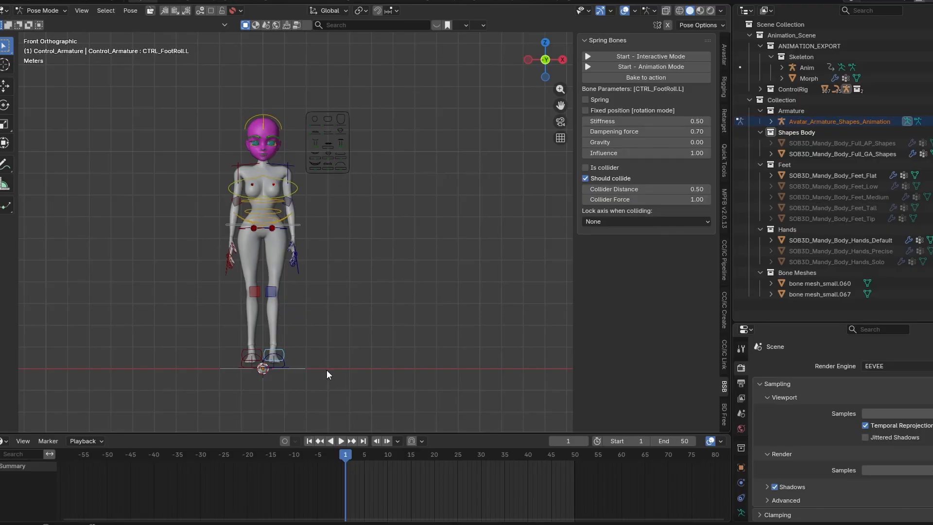
{"action": "scroll", "coordinate": [328, 370], "scroll_direction": "up", "scroll_amount": 4}
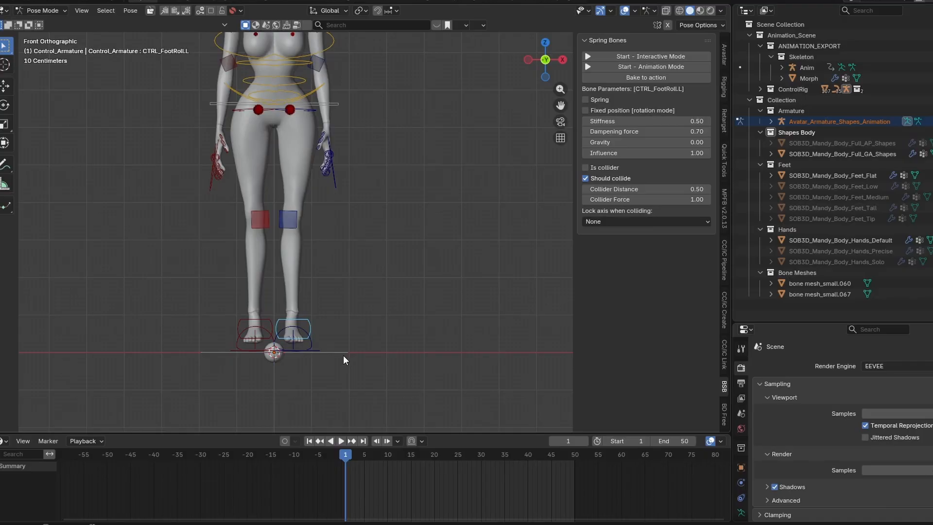
{"action": "key", "text": "r"}
{"action": "left_click", "coordinate": [297, 358]}
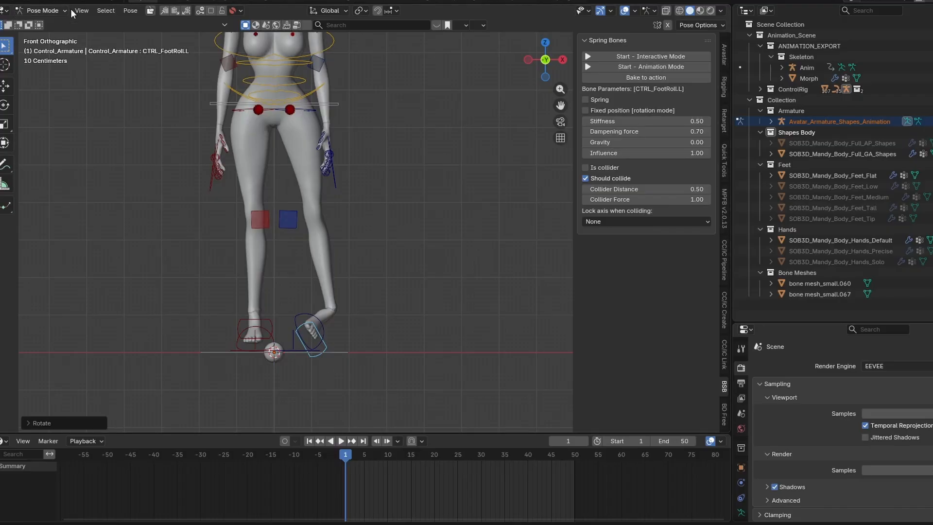
{"action": "key", "text": "r"}
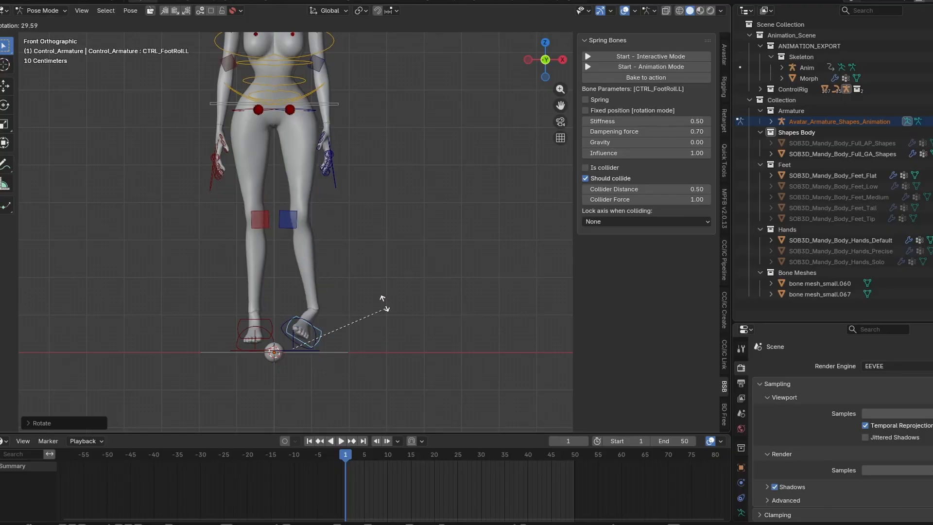
{"action": "left_click", "coordinate": [286, 250]}
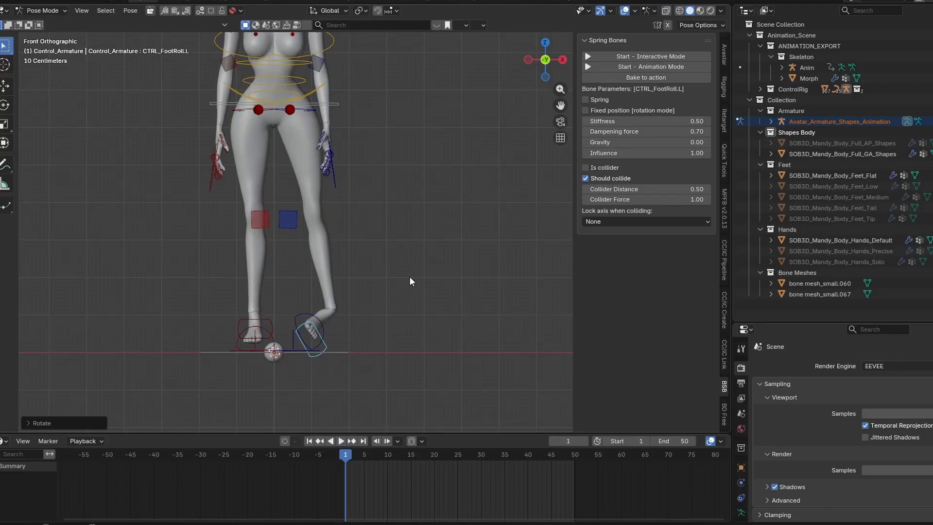
{"action": "key", "text": "ctrl+z"}
{"action": "scroll", "coordinate": [352, 313], "scroll_direction": "down", "scroll_amount": 4}
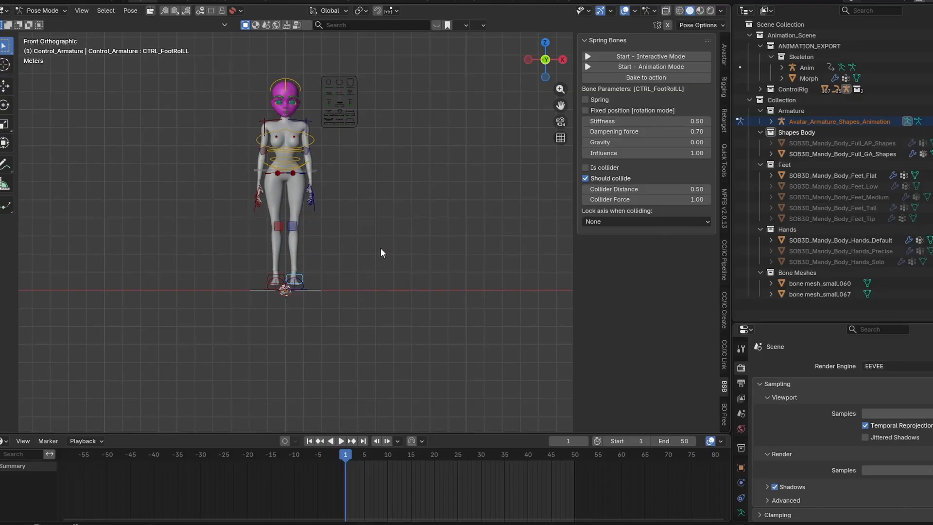
{"action": "scroll", "coordinate": [378, 311], "scroll_direction": "up", "scroll_amount": 4}
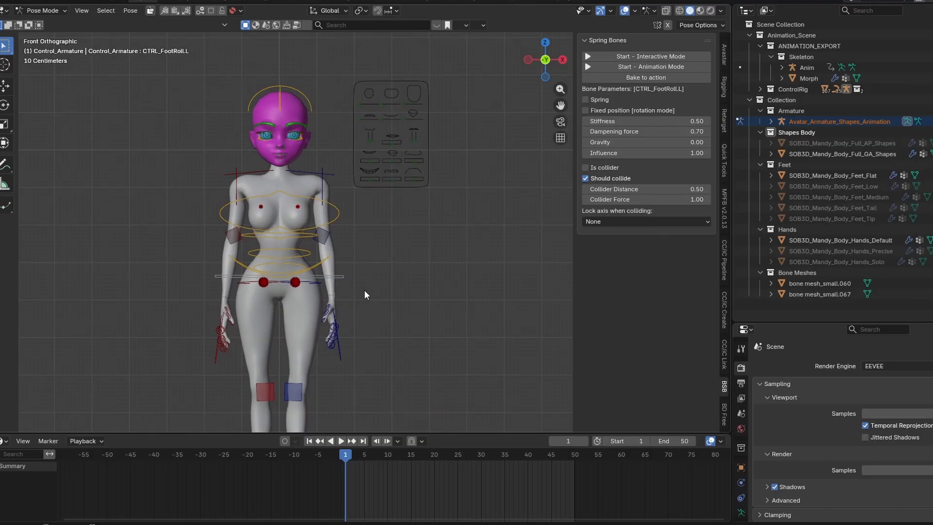
{"action": "scroll", "coordinate": [366, 295], "scroll_direction": "up", "scroll_amount": 2}
{"action": "scroll", "coordinate": [365, 295], "scroll_direction": "down", "scroll_amount": 5}
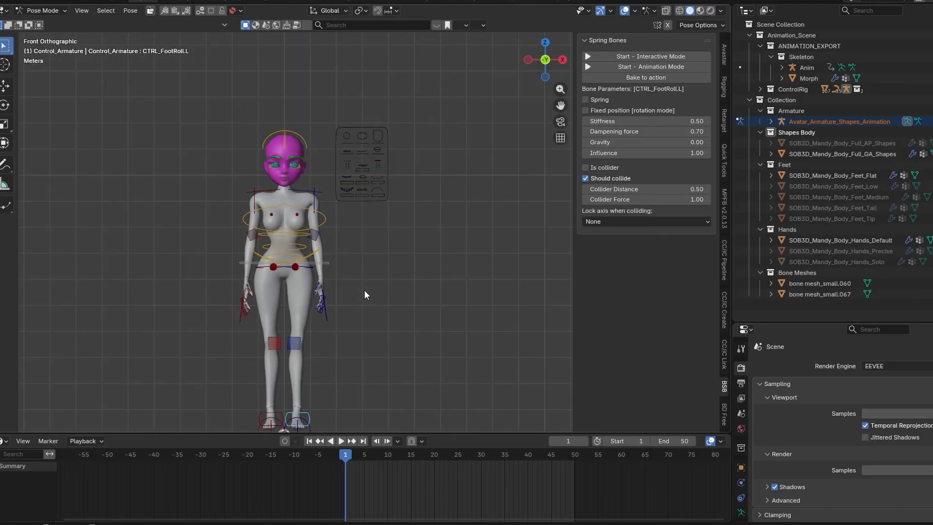
{"action": "scroll", "coordinate": [366, 295], "scroll_direction": "up", "scroll_amount": 5}
{"action": "scroll", "coordinate": [365, 295], "scroll_direction": "down", "scroll_amount": 4}
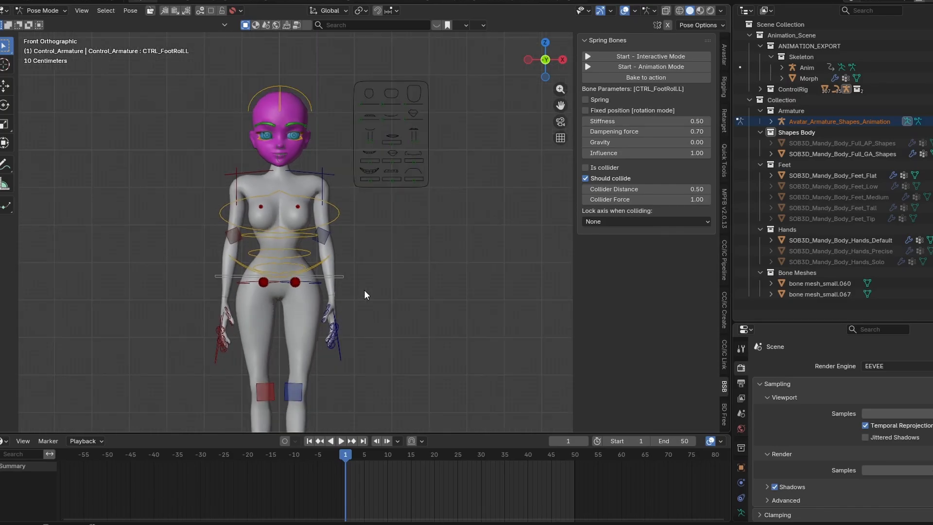
{"action": "scroll", "coordinate": [366, 295], "scroll_direction": "up", "scroll_amount": 2}
{"action": "scroll", "coordinate": [365, 294], "scroll_direction": "up", "scroll_amount": 1}
{"action": "scroll", "coordinate": [365, 295], "scroll_direction": "down", "scroll_amount": 4}
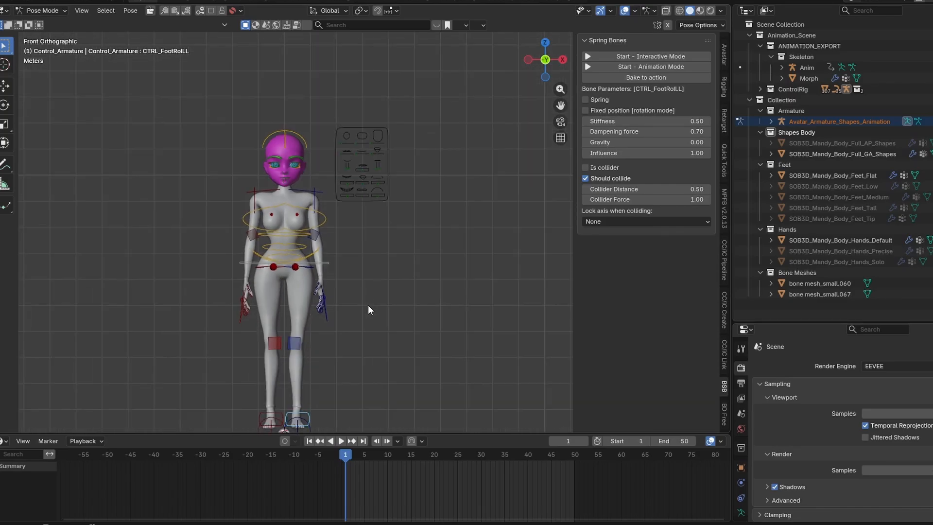
{"action": "middle_click_drag", "start_coordinate": [382, 258], "coordinate": [383, 255], "text": "shift"}
{"action": "scroll", "coordinate": [382, 255], "scroll_direction": "up", "scroll_amount": 1}
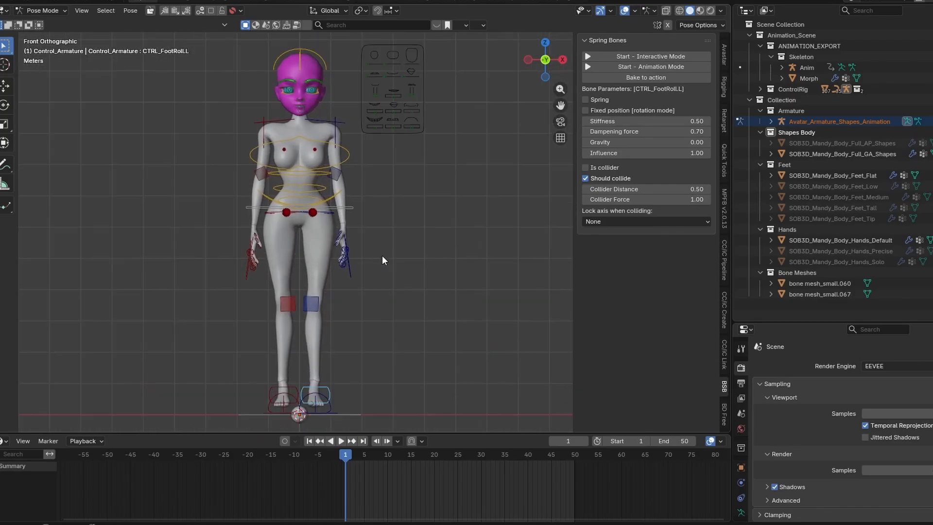
{"action": "middle_click_drag", "start_coordinate": [375, 260], "coordinate": [377, 330], "text": "shift"}
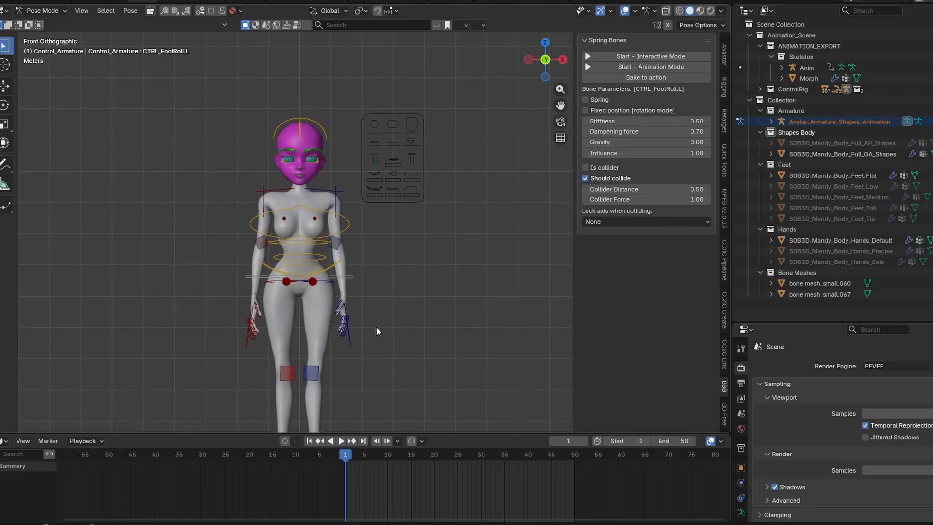
{"action": "scroll", "coordinate": [377, 327], "scroll_direction": "up", "scroll_amount": 1}
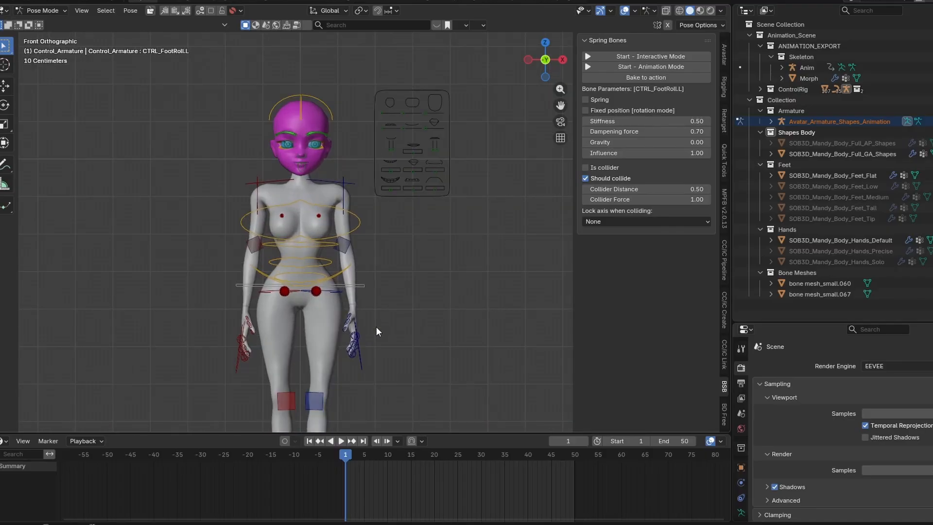
{"action": "scroll", "coordinate": [376, 326], "scroll_direction": "down", "scroll_amount": 5}
{"action": "scroll", "coordinate": [376, 326], "scroll_direction": "up", "scroll_amount": 5}
{"action": "mouse_move", "coordinate": [381, 336]}
{"action": "middle_mouse_down", "text": "shift"}
{"action": "mouse_move", "coordinate": [383, 302]}
{"action": "mouse_move", "coordinate": [375, 324]}
{"action": "middle_mouse_up", "text": "shift"}
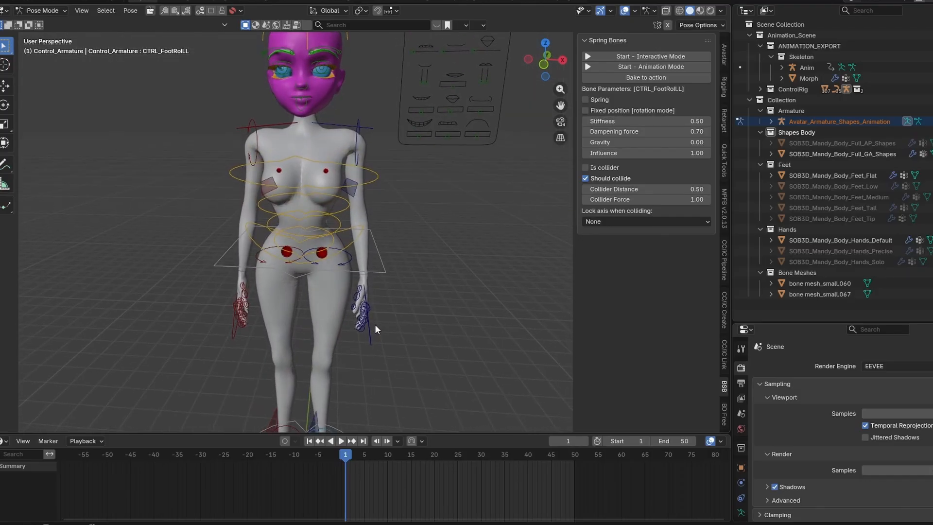
{"action": "key", "text": "KP_1"}
{"action": "scroll", "coordinate": [377, 327], "scroll_direction": "down", "scroll_amount": 5}
{"action": "scroll", "coordinate": [377, 327], "scroll_direction": "up", "scroll_amount": 2}
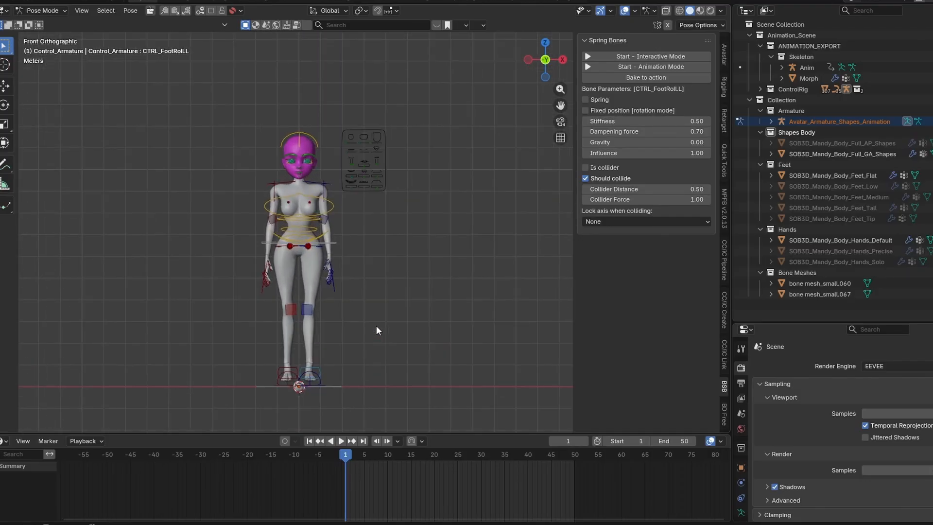
{"action": "middle_click_drag", "start_coordinate": [377, 326], "coordinate": [378, 338], "text": "shift"}
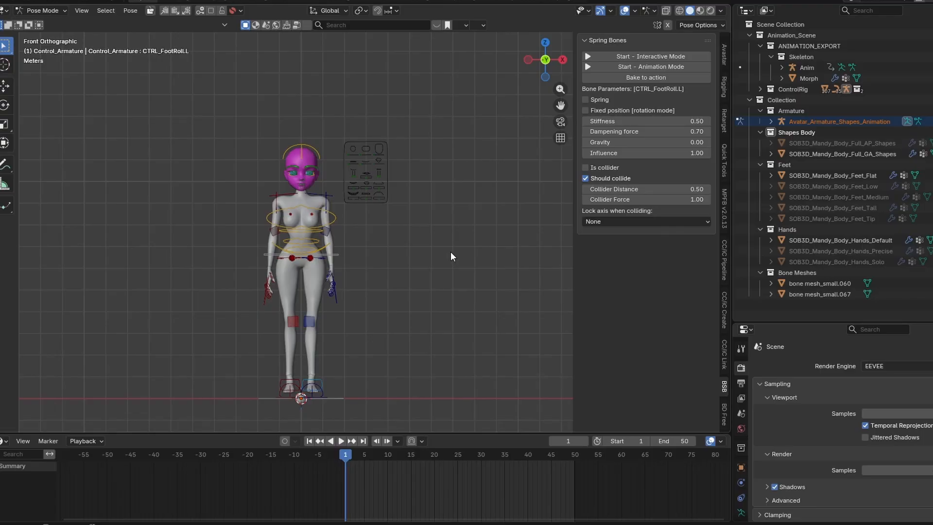
{"action": "scroll", "coordinate": [450, 252], "scroll_direction": "up", "scroll_amount": 1}
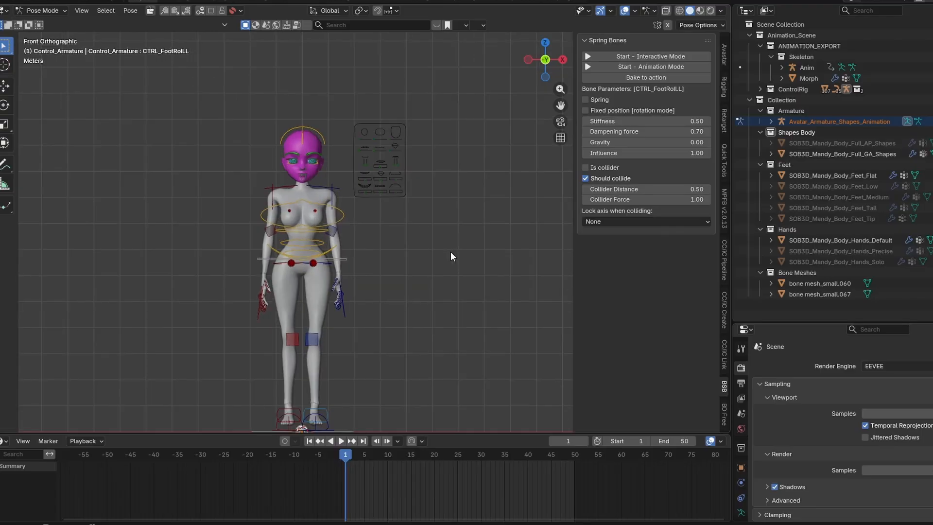
{"action": "scroll", "coordinate": [451, 251], "scroll_direction": "up", "scroll_amount": 5}
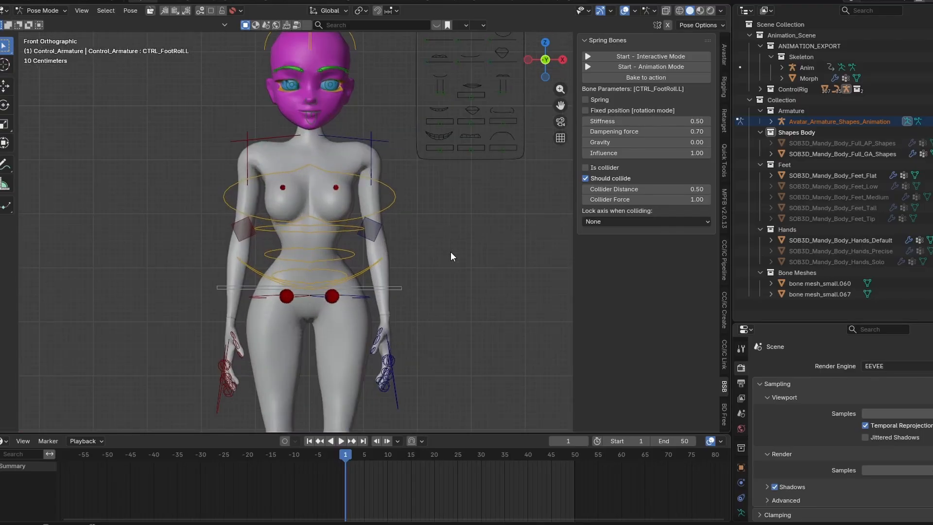
{"action": "scroll", "coordinate": [450, 252], "scroll_direction": "down", "scroll_amount": 4}
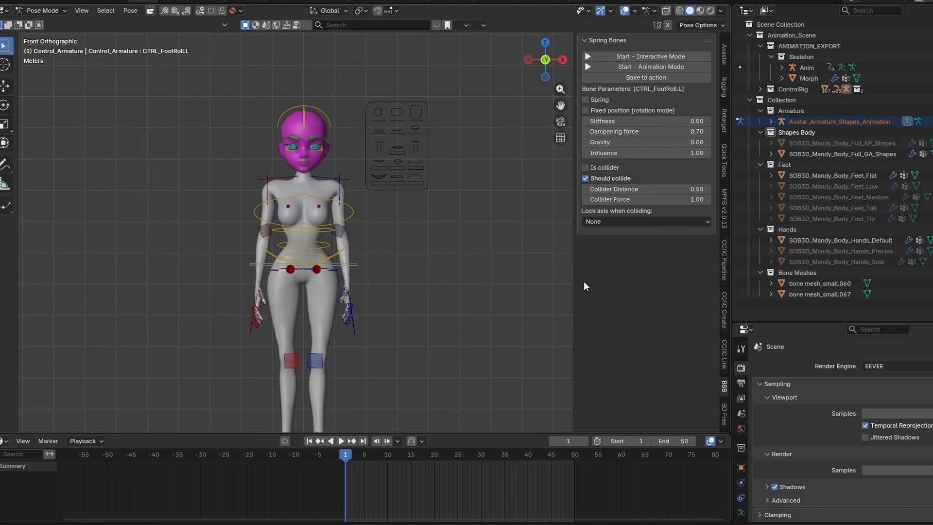
{"action": "scroll", "coordinate": [441, 287], "scroll_direction": "up", "scroll_amount": 2}
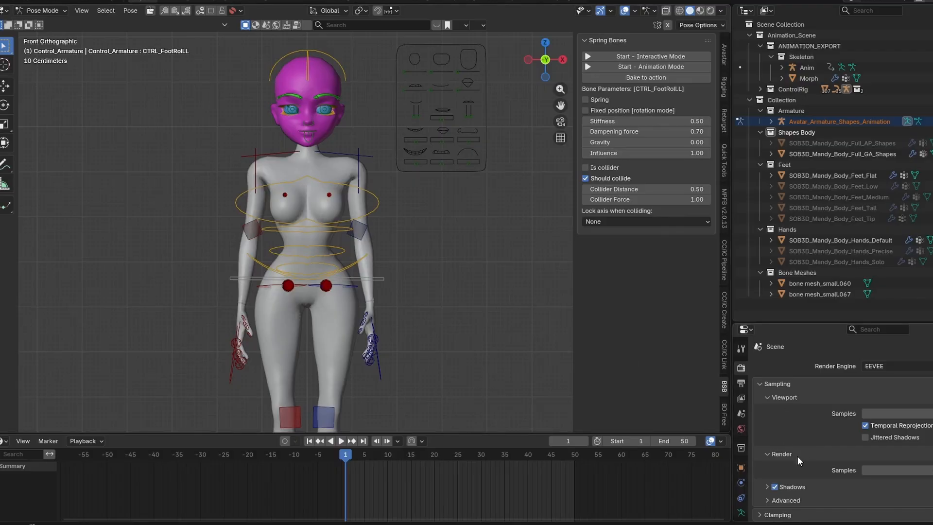
Select the chest torso control and show its bone properties with the Proxy Picker section collapsed.
{"action": "scroll", "coordinate": [797, 456], "scroll_direction": "down", "scroll_amount": 6}
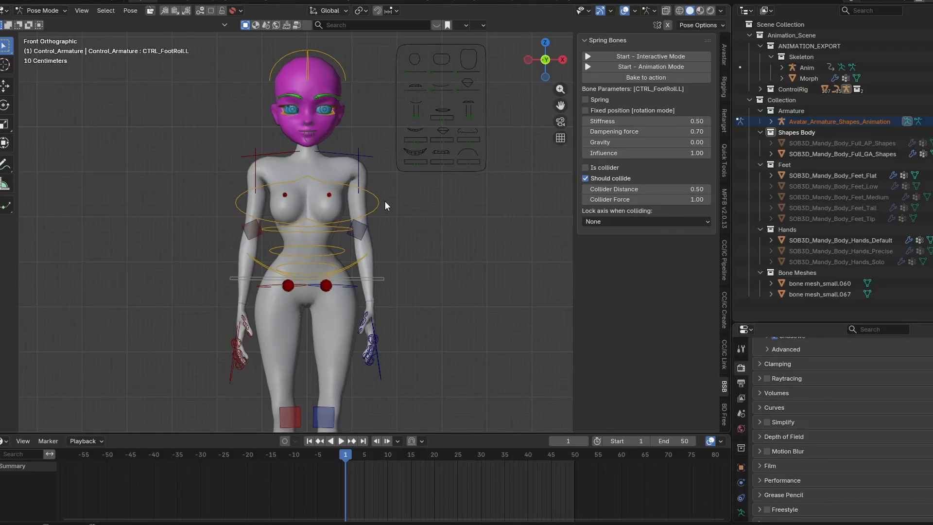
{"action": "left_click", "coordinate": [373, 211]}
{"action": "scroll", "coordinate": [770, 423], "scroll_direction": "down", "scroll_amount": 1}
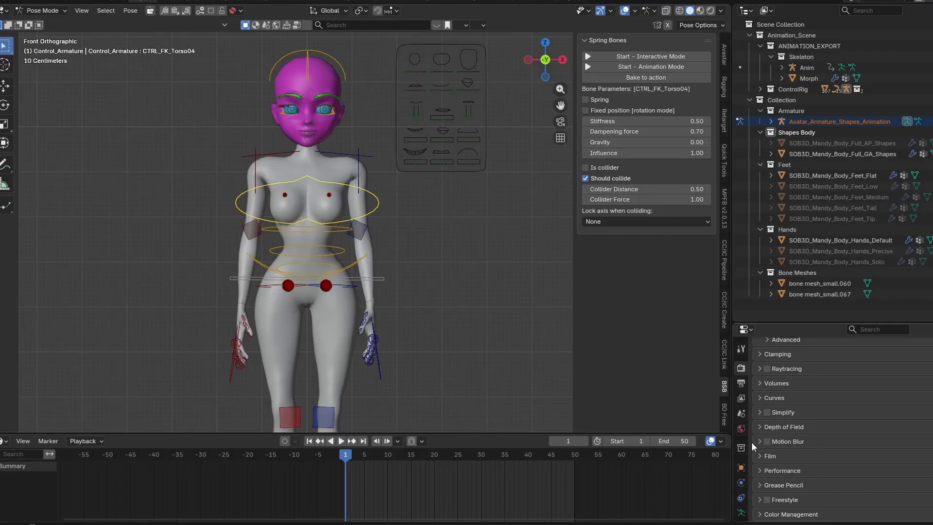
{"action": "scroll", "coordinate": [744, 435], "scroll_direction": "down", "scroll_amount": 3}
{"action": "left_click", "coordinate": [741, 478]}
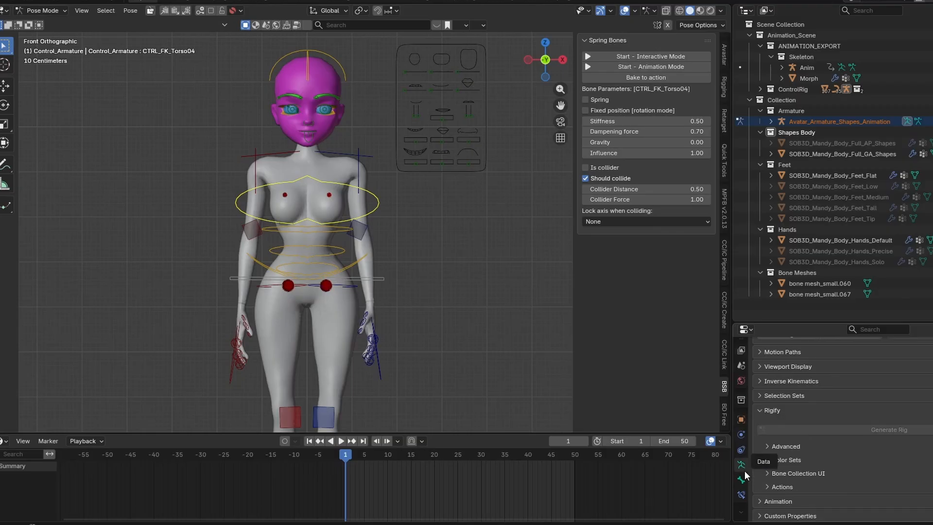
{"action": "left_click", "coordinate": [787, 479]}
{"action": "scroll", "coordinate": [834, 429], "scroll_direction": "down", "scroll_amount": 2}
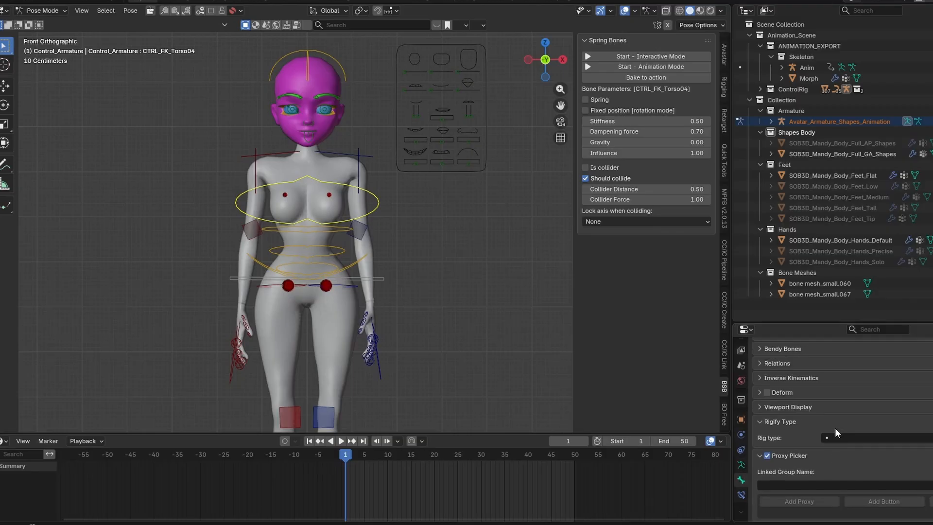
{"action": "left_click", "coordinate": [821, 459]}
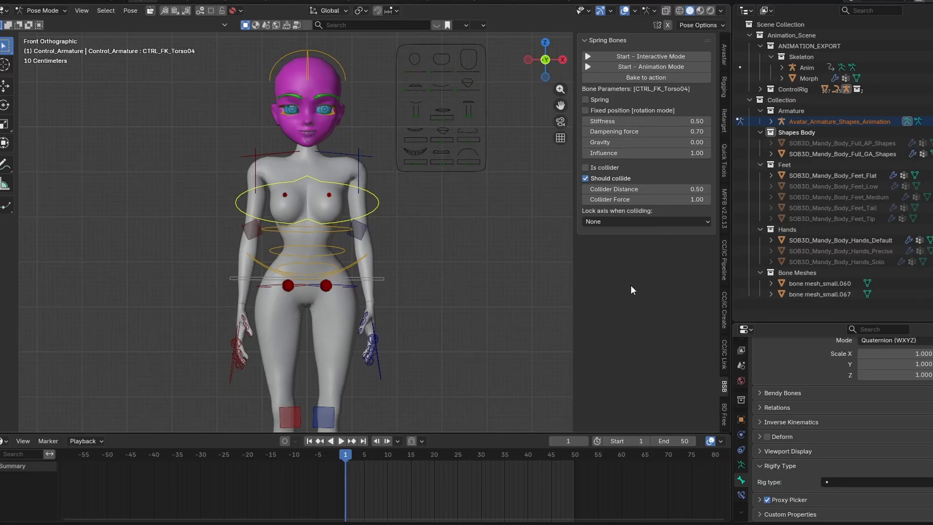
{"action": "left_click", "coordinate": [373, 244]}
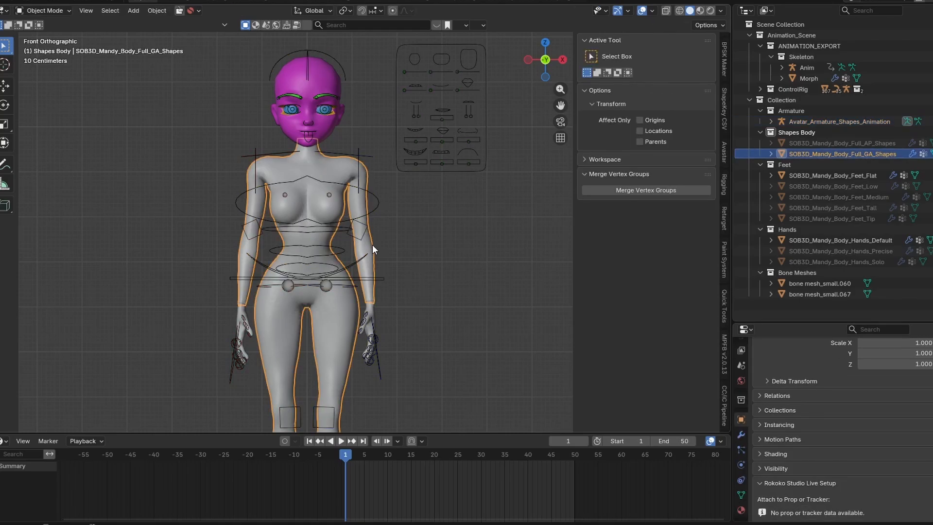
{"action": "left_click", "coordinate": [374, 200]}
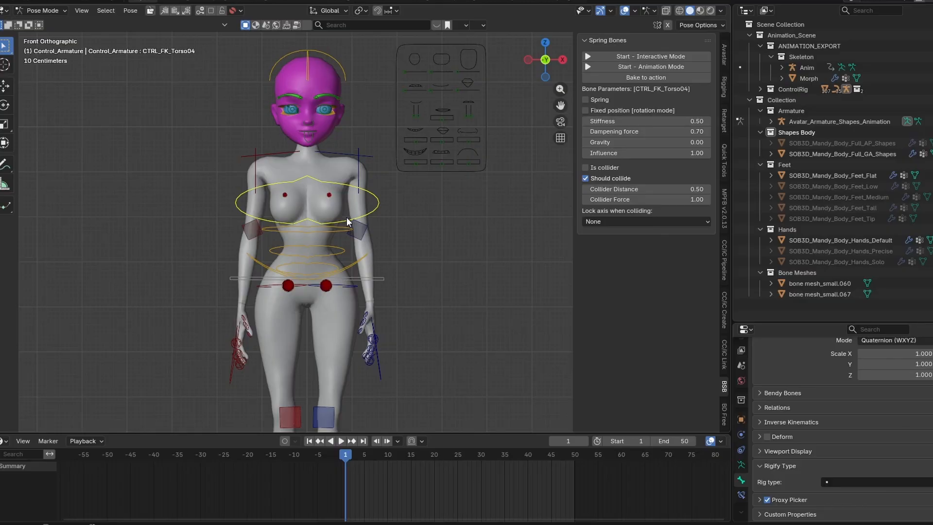
Select the left pectoral bone of the avatar armature in the chest area.
{"action": "scroll", "coordinate": [346, 216], "scroll_direction": "down", "scroll_amount": 2}
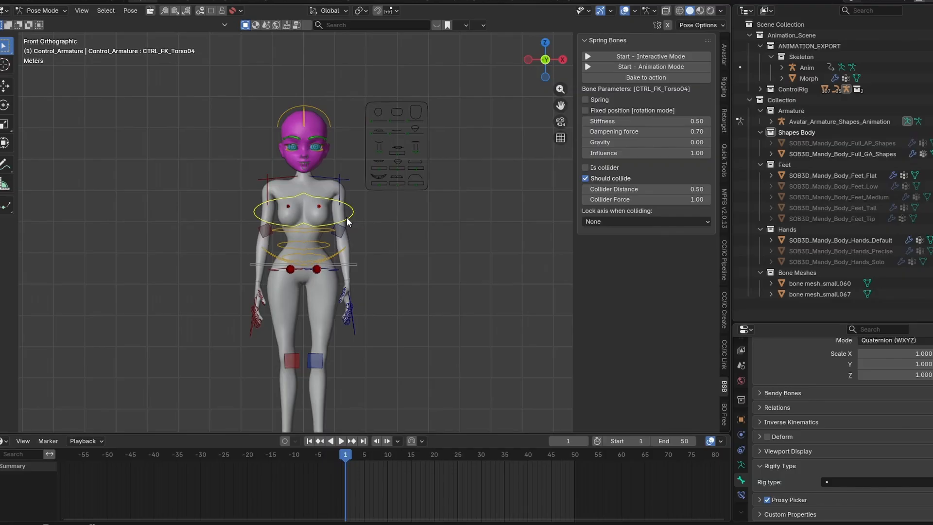
{"action": "scroll", "coordinate": [398, 267], "scroll_direction": "up", "scroll_amount": 4}
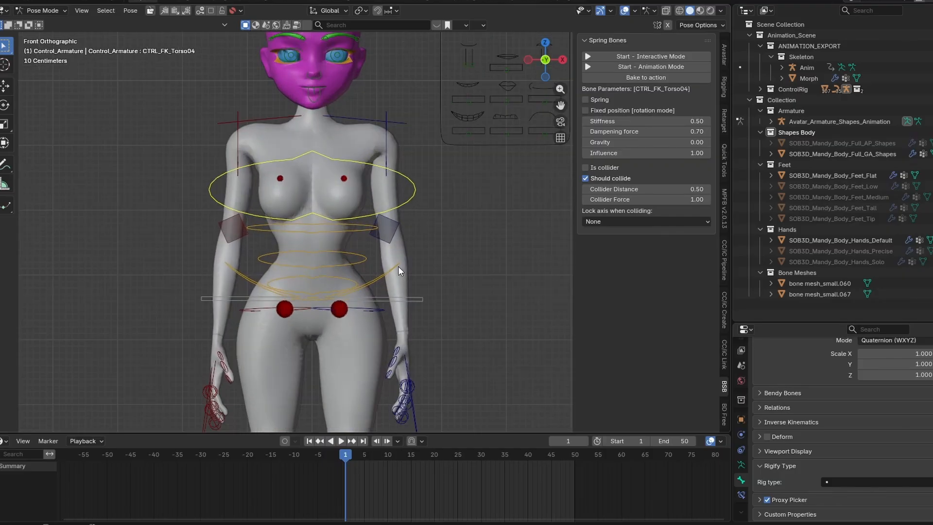
{"action": "scroll", "coordinate": [397, 266], "scroll_direction": "down", "scroll_amount": 5}
{"action": "scroll", "coordinate": [398, 266], "scroll_direction": "down", "scroll_amount": 1}
{"action": "middle_click_drag", "start_coordinate": [412, 286], "coordinate": [396, 264], "text": "shift"}
{"action": "scroll", "coordinate": [396, 263], "scroll_direction": "up", "scroll_amount": 3}
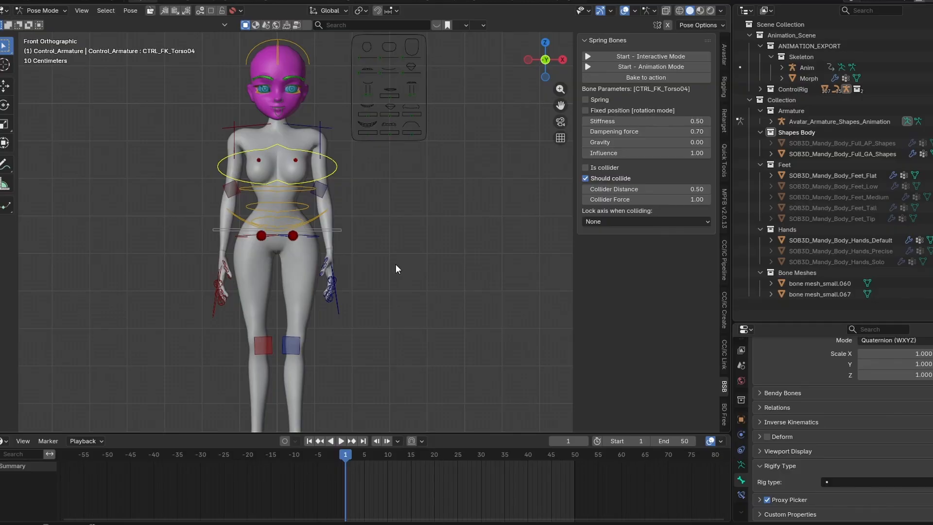
{"action": "middle_click_drag", "start_coordinate": [395, 223], "coordinate": [402, 293], "text": "shift"}
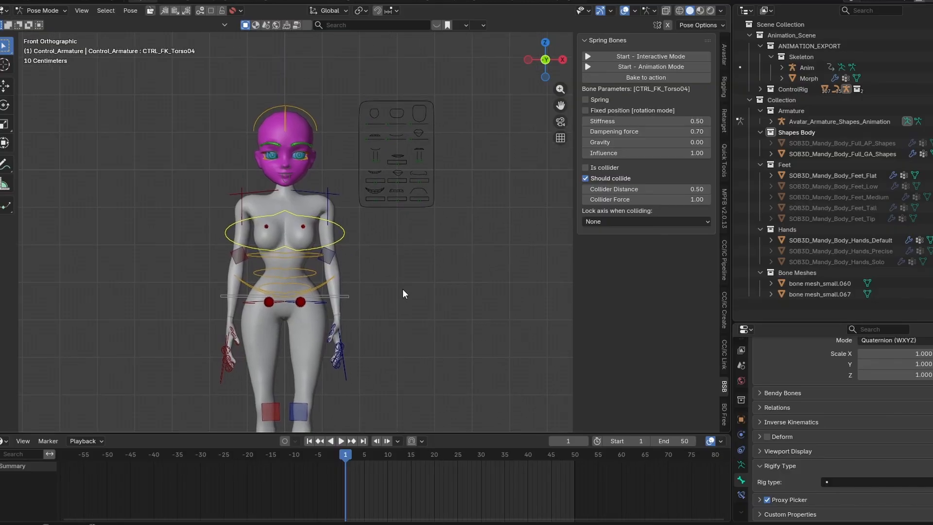
{"action": "scroll", "coordinate": [403, 293], "scroll_direction": "up", "scroll_amount": 2}
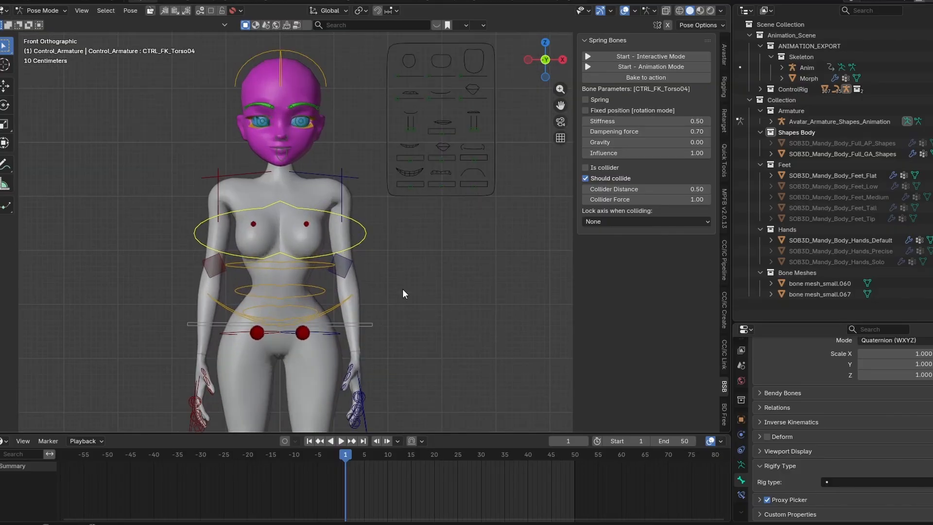
{"action": "left_click", "coordinate": [308, 220]}
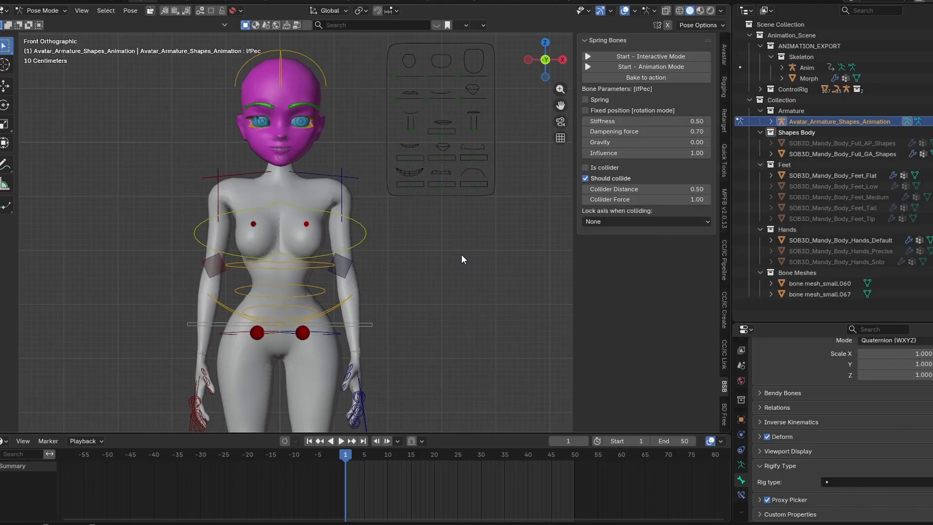
{"action": "scroll", "coordinate": [461, 254], "scroll_direction": "up", "scroll_amount": 1}
{"action": "middle_click_drag", "start_coordinate": [432, 257], "coordinate": [458, 297], "text": "shift"}
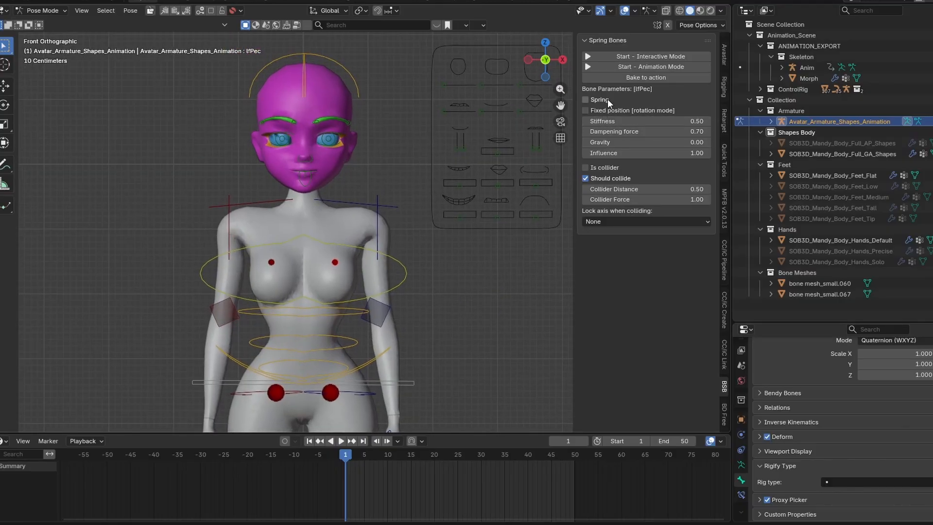
Select the right pectoral bone of the avatar armature and enable Spring for it.
{"action": "left_click", "coordinate": [277, 261]}
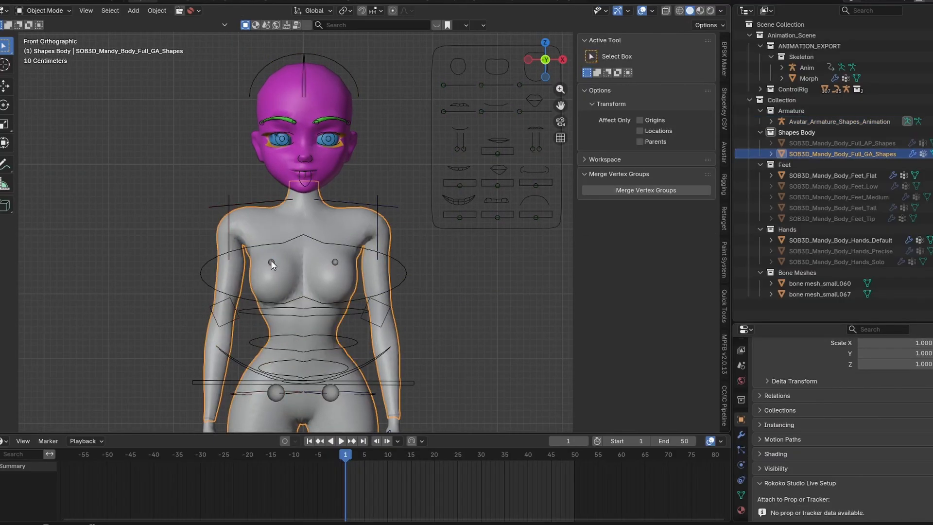
{"action": "left_click", "coordinate": [271, 261]}
{"action": "left_click", "coordinate": [608, 100]}
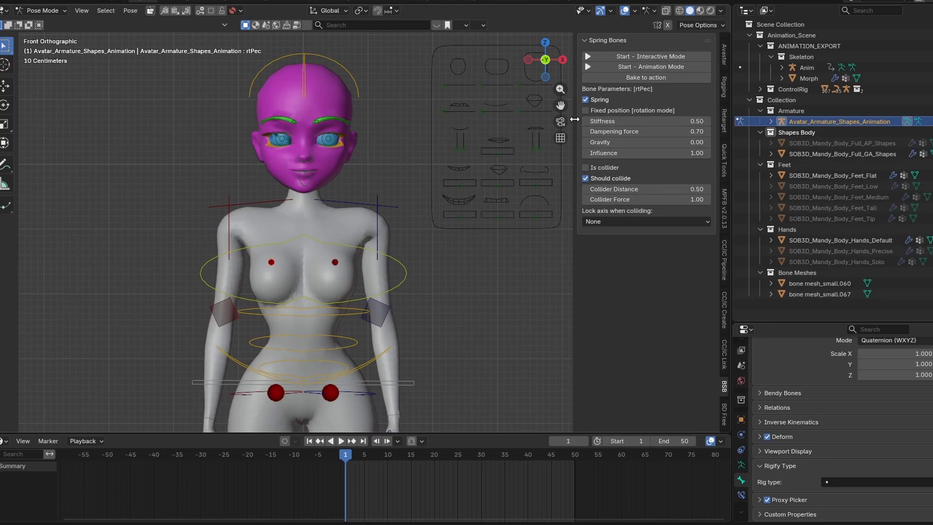
Start the spring bones in interactive mode and try moving the CTRL_COG control of the control armature to test the bounce.
{"action": "scroll", "coordinate": [456, 220], "scroll_direction": "down", "scroll_amount": 3}
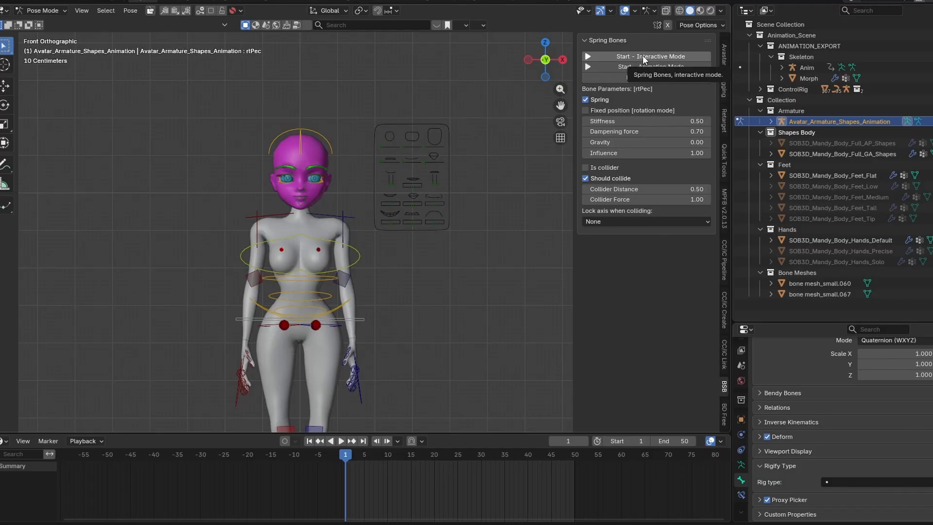
{"action": "scroll", "coordinate": [465, 272], "scroll_direction": "up", "scroll_amount": 4}
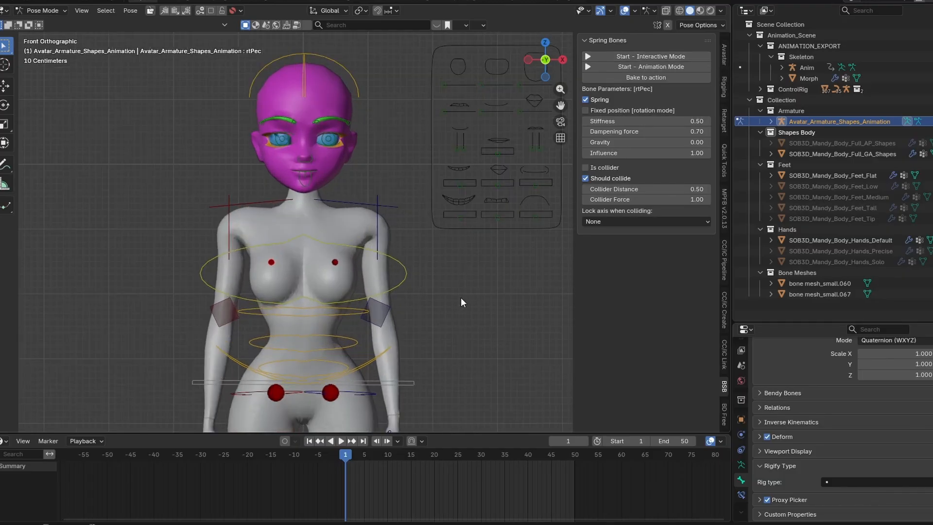
{"action": "scroll", "coordinate": [448, 282], "scroll_direction": "up", "scroll_amount": 3}
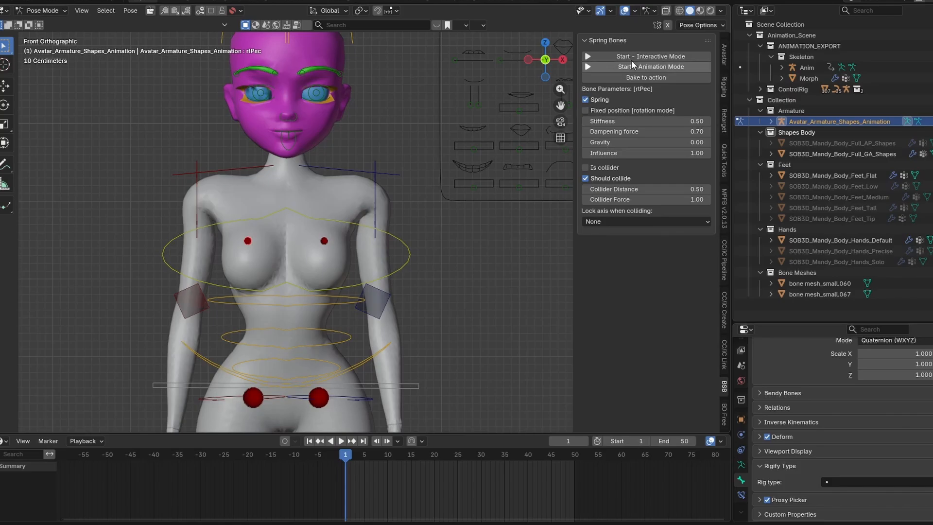
{"action": "left_click", "coordinate": [635, 56]}
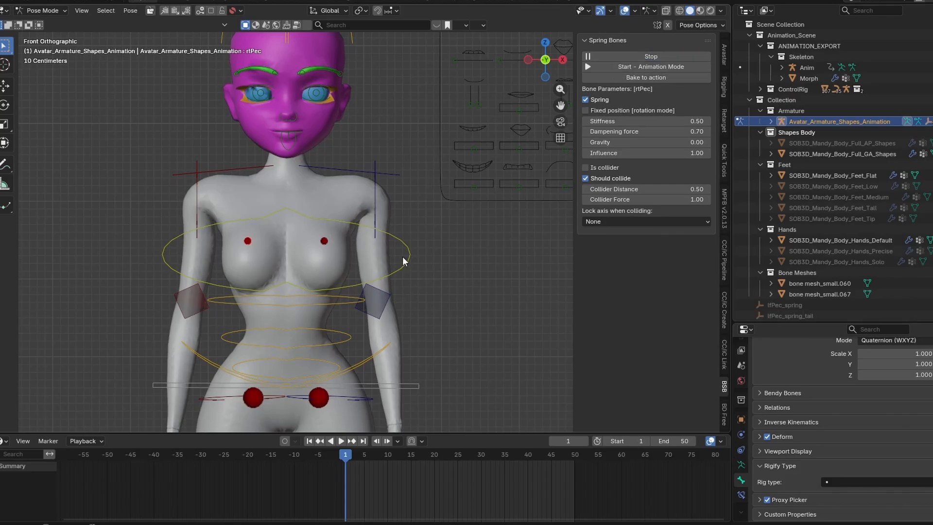
{"action": "scroll", "coordinate": [374, 341], "scroll_direction": "down", "scroll_amount": 1}
{"action": "left_click", "coordinate": [384, 360]}
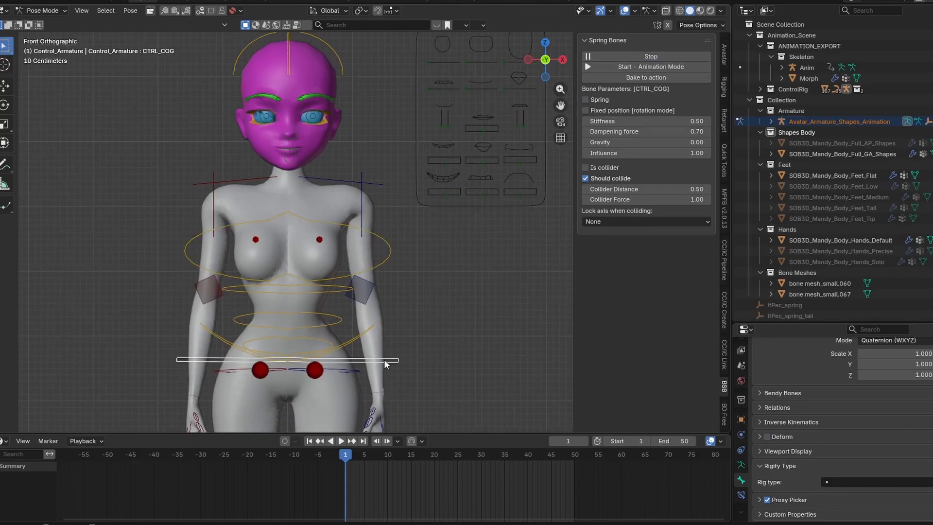
{"action": "key", "text": "g"}
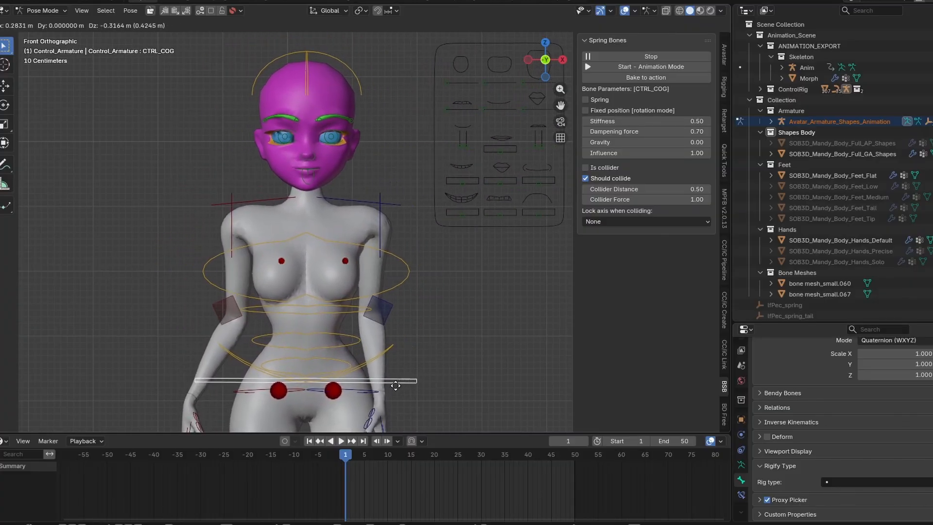
{"action": "left_click", "coordinate": [382, 356]}
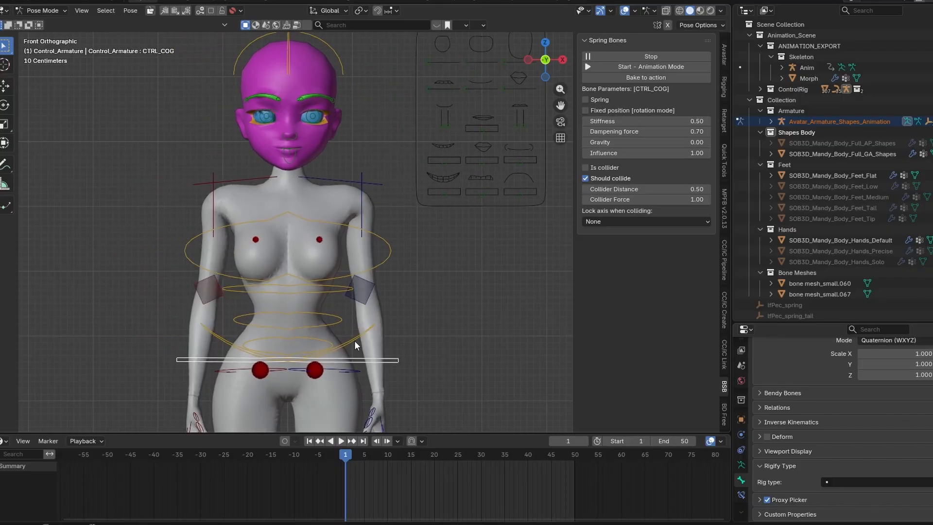
Try another freehand move of CTRL_COG, cancel it, and stop the interactive spring mode.
{"action": "scroll", "coordinate": [352, 325], "scroll_direction": "down", "scroll_amount": 3}
{"action": "scroll", "coordinate": [350, 312], "scroll_direction": "up", "scroll_amount": 1}
{"action": "key", "text": "g"}
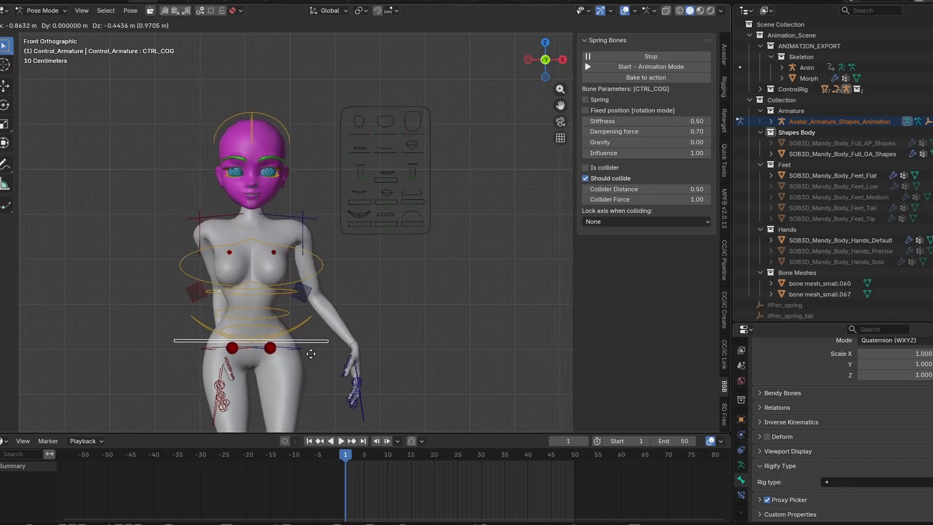
{"action": "key", "text": "Escape"}
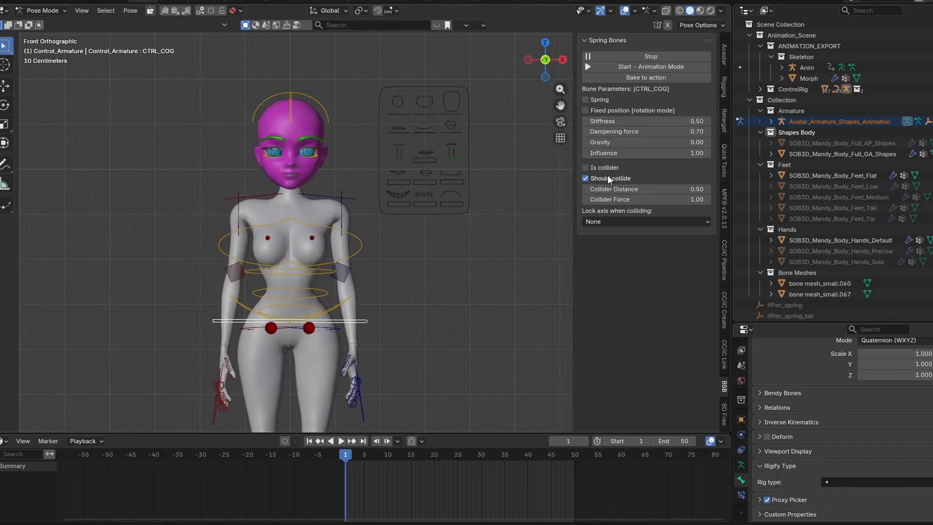
{"action": "left_click", "coordinate": [653, 56]}
Animate CTRL_COG by moving it and inserting keyframes at frames 1, 10, 17 and 26.
{"action": "key", "text": "g"}
{"action": "left_click", "coordinate": [435, 328]}
{"action": "key", "text": "i"}
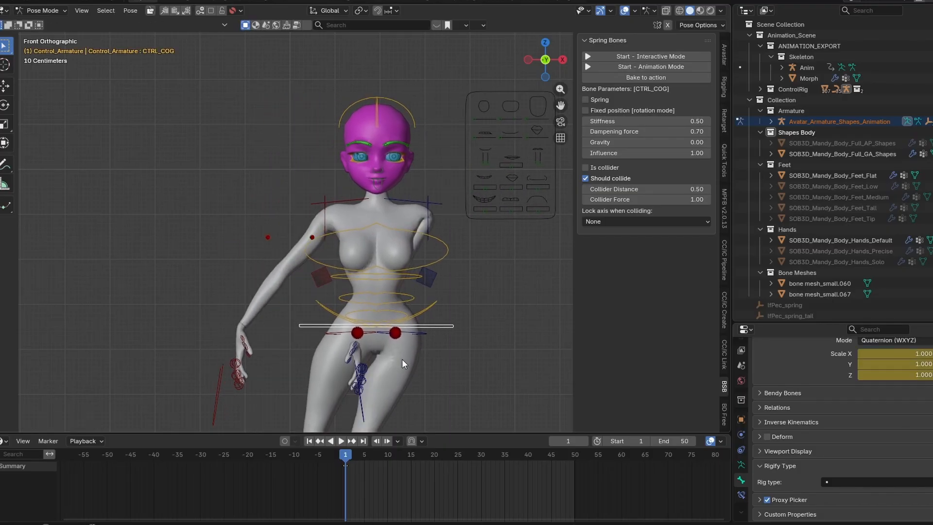
{"action": "left_click_drag", "start_coordinate": [350, 461], "coordinate": [389, 460]}
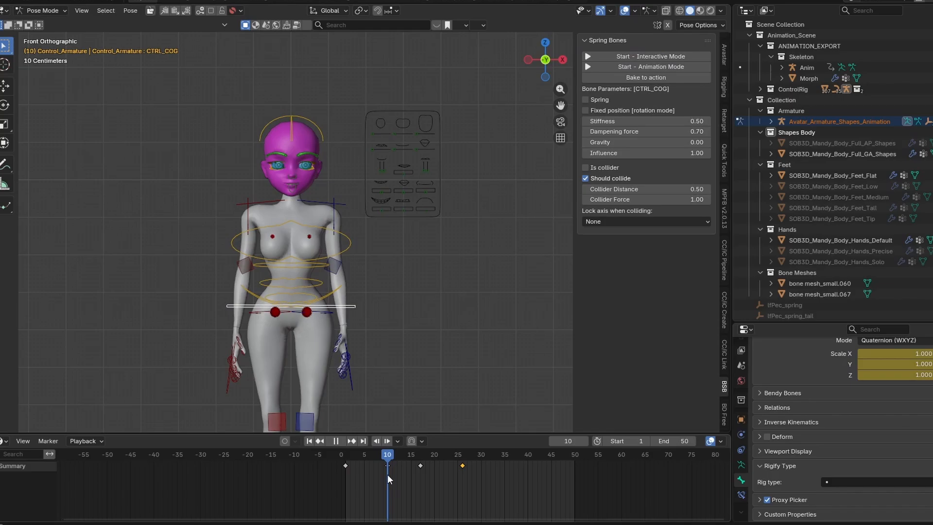
Return to frame 1 and check that Spring is enabled on the left and right pectoral bones.
{"action": "left_click", "coordinate": [230, 468]}
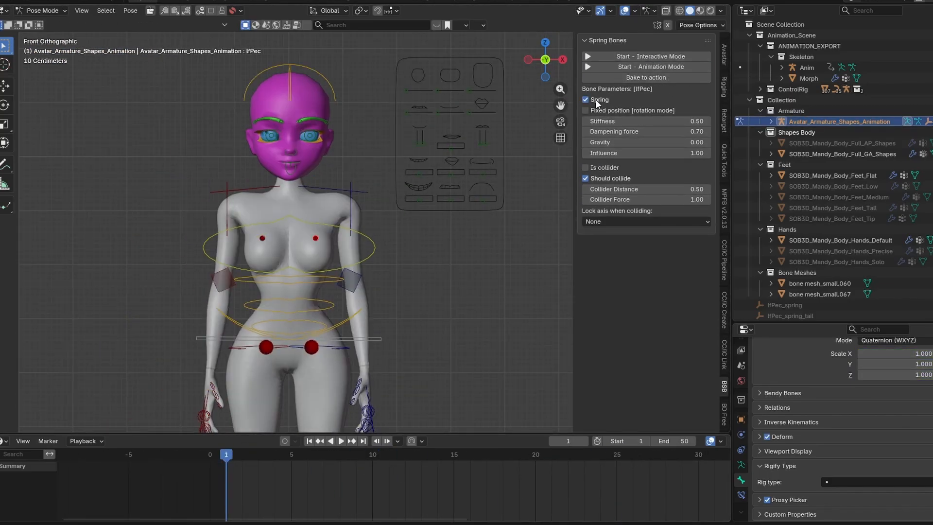
{"action": "left_click", "coordinate": [273, 239]}
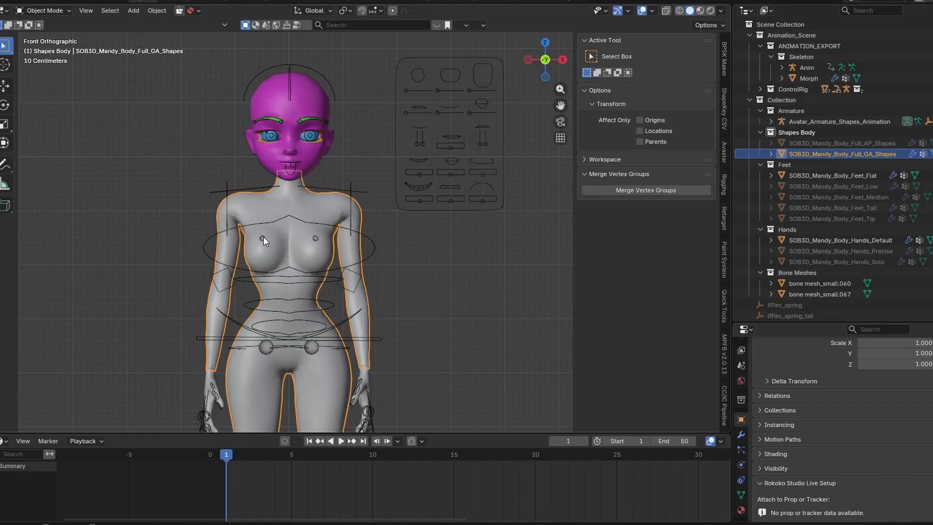
{"action": "left_click", "coordinate": [263, 236]}
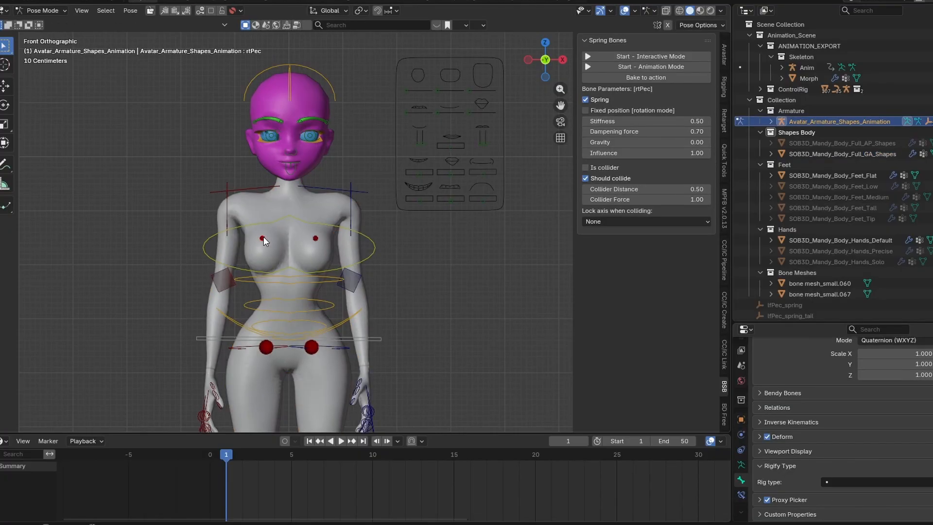
{"action": "left_click", "coordinate": [596, 102]}
{"action": "left_click", "coordinate": [595, 101]}
Run the spring bones in interactive mode while playing the CTRL_COG animation, and stop the simulation.
{"action": "left_click", "coordinate": [629, 56]}
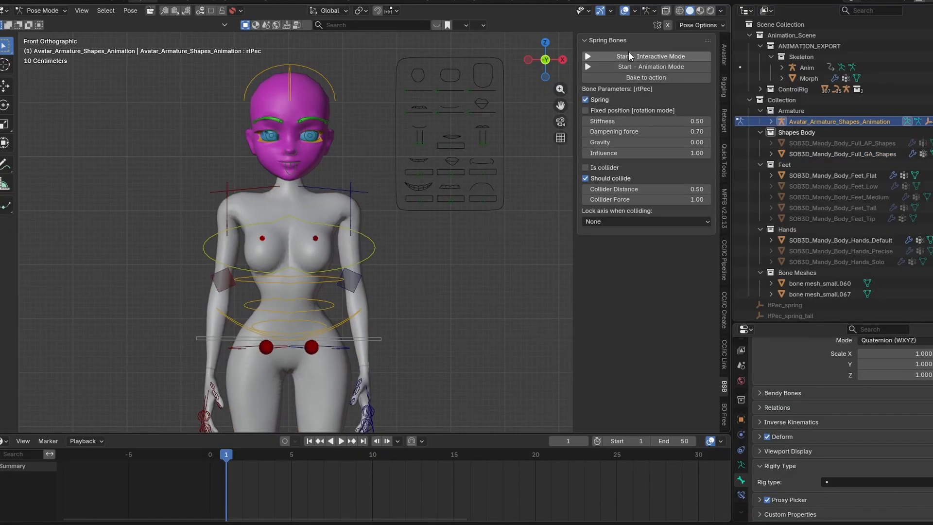
{"action": "left_click", "coordinate": [384, 339]}
{"action": "key", "text": "space"}
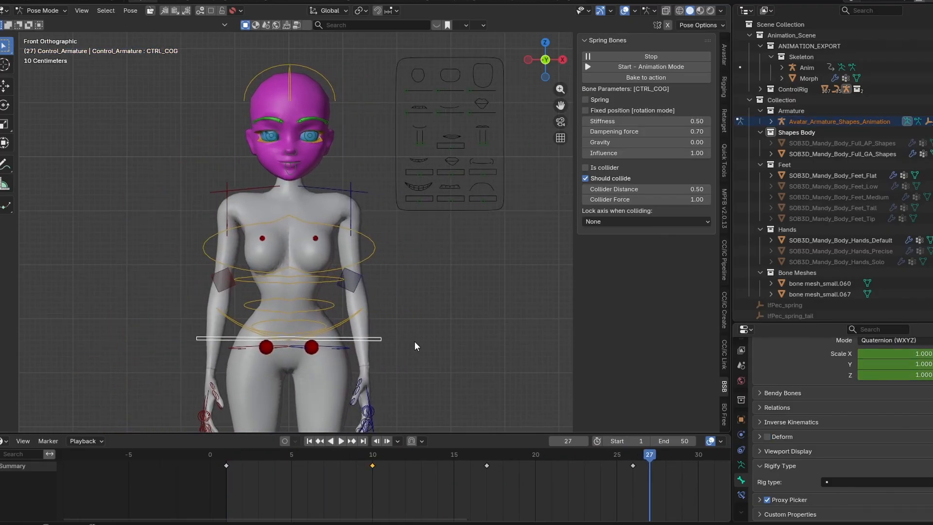
{"action": "left_click", "coordinate": [414, 342]}
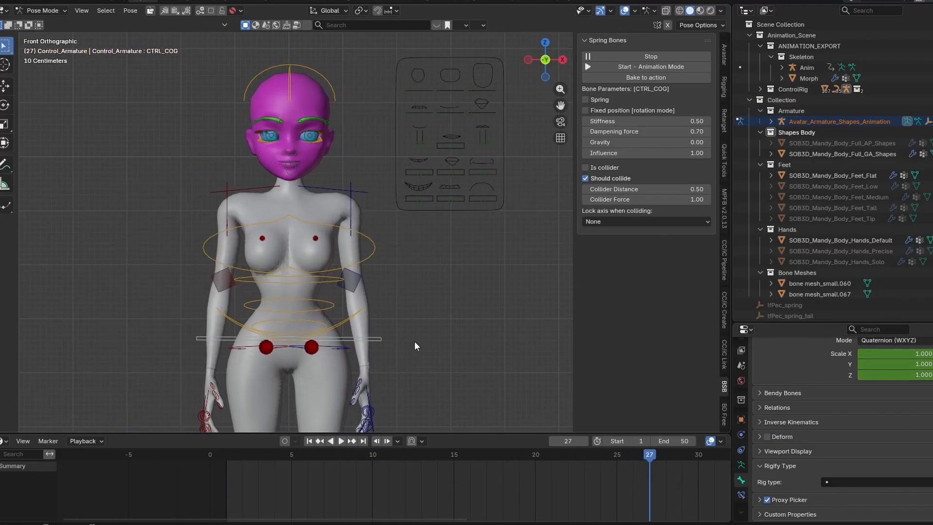
{"action": "left_click", "coordinate": [666, 55]}
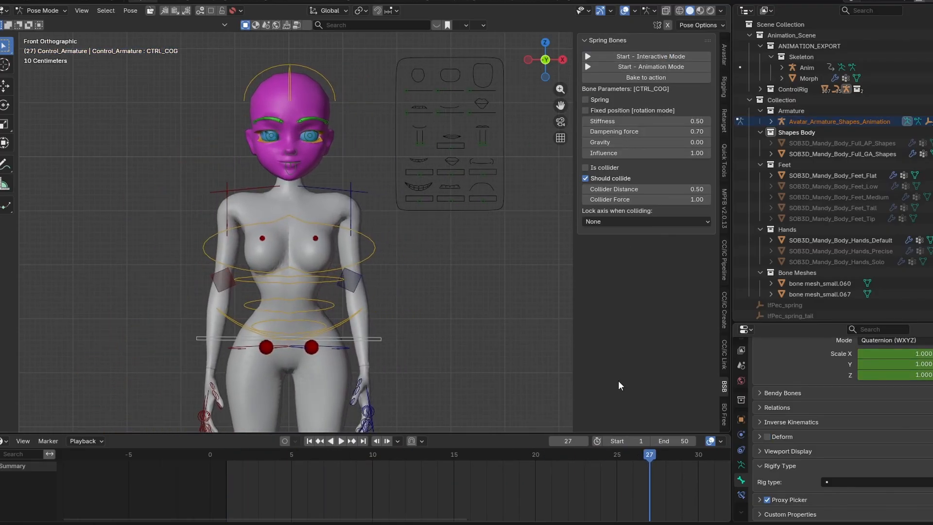
Play the CTRL_COG animation from the first frame without spring simulation and return to frame 1.
{"action": "left_click", "coordinate": [311, 441]}
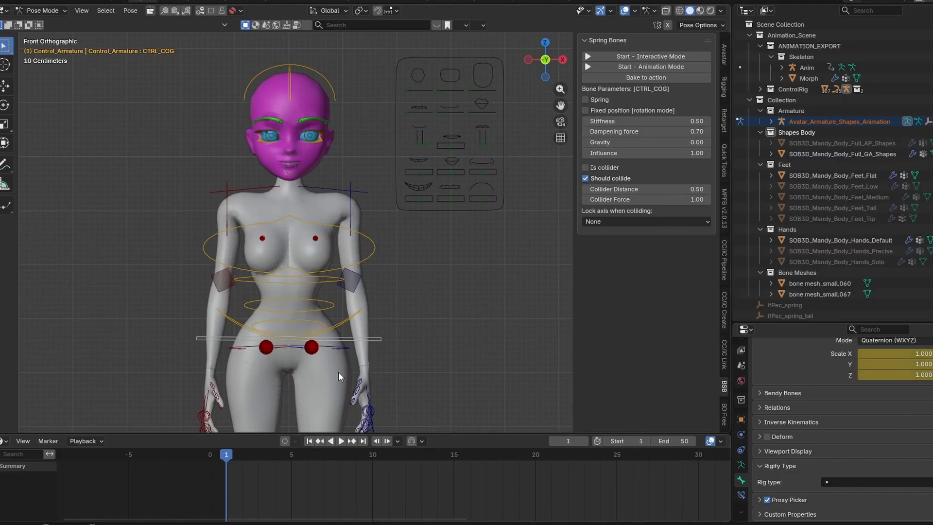
{"action": "key", "text": "space"}
{"action": "key", "text": "space"}
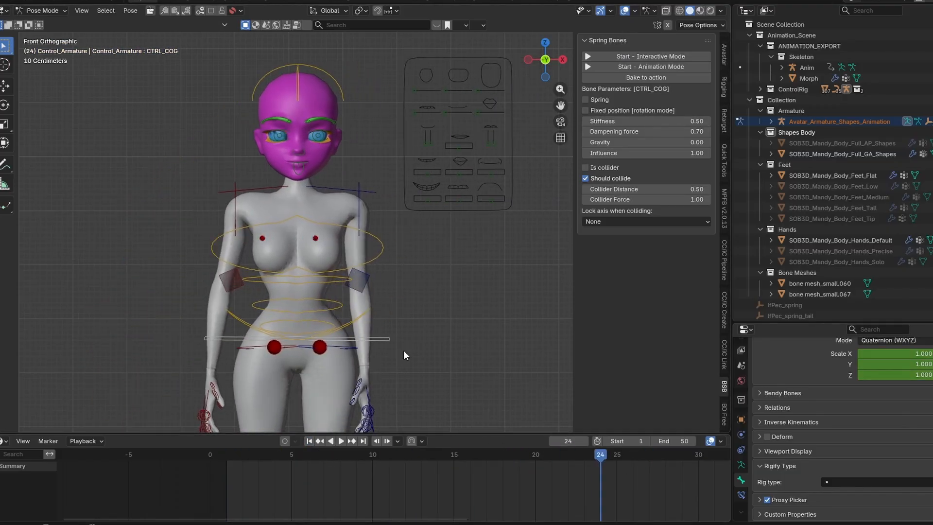
{"action": "left_click_drag", "start_coordinate": [564, 459], "coordinate": [231, 451]}
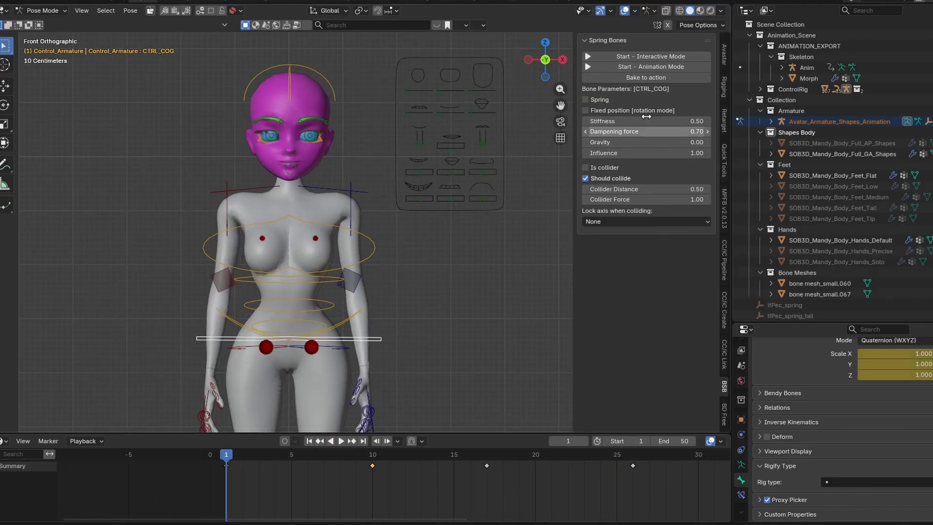
Preview the spring bones in animation mode with CTRL_COG selected, and again with the left pectoral bone selected, and stop the simulation.
{"action": "left_click", "coordinate": [660, 66]}
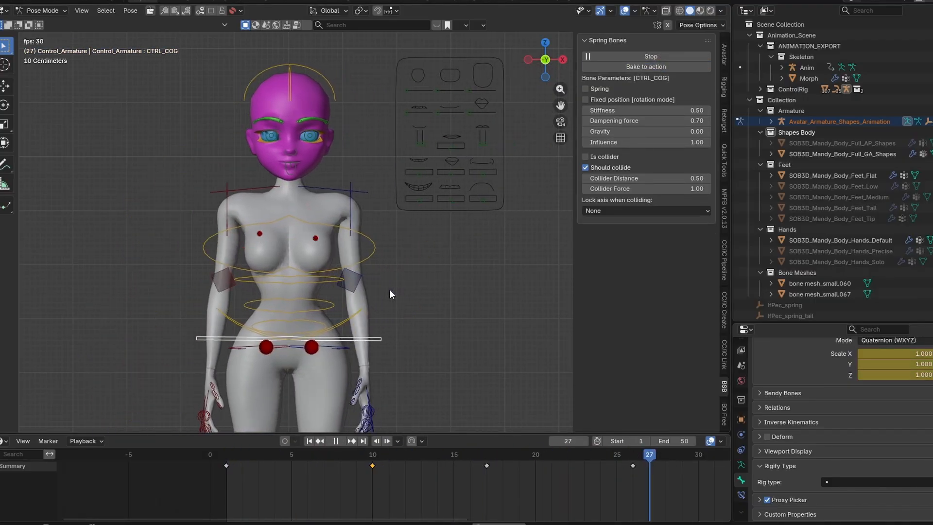
{"action": "key", "text": "space"}
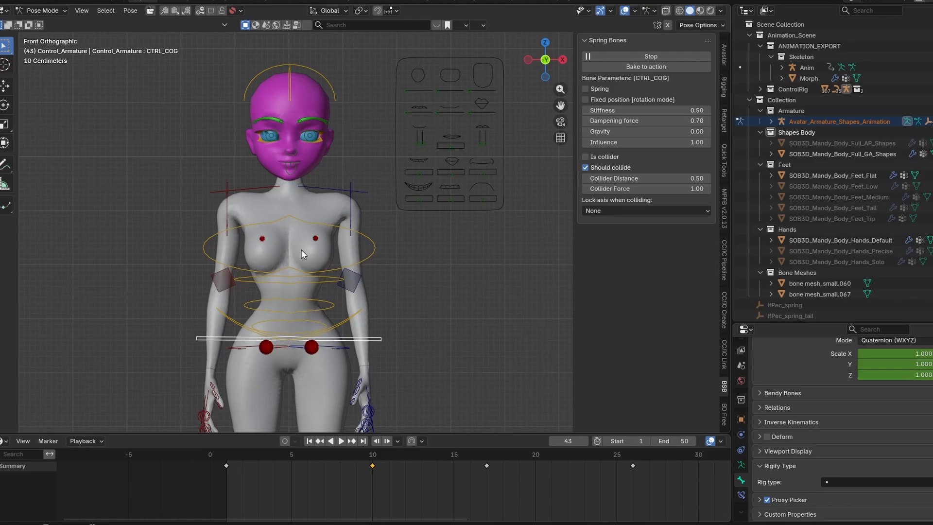
{"action": "left_click", "coordinate": [322, 229]}
{"action": "left_click", "coordinate": [316, 239]}
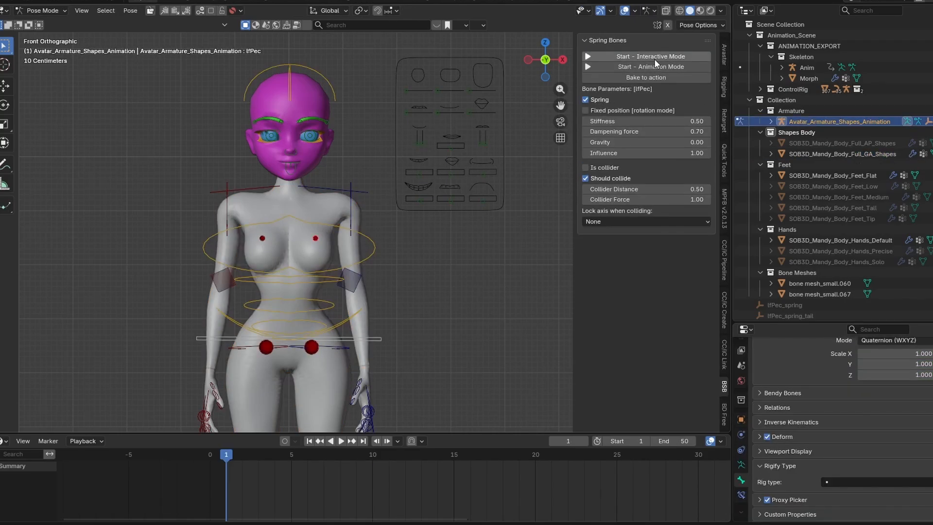
{"action": "left_click", "coordinate": [654, 64]}
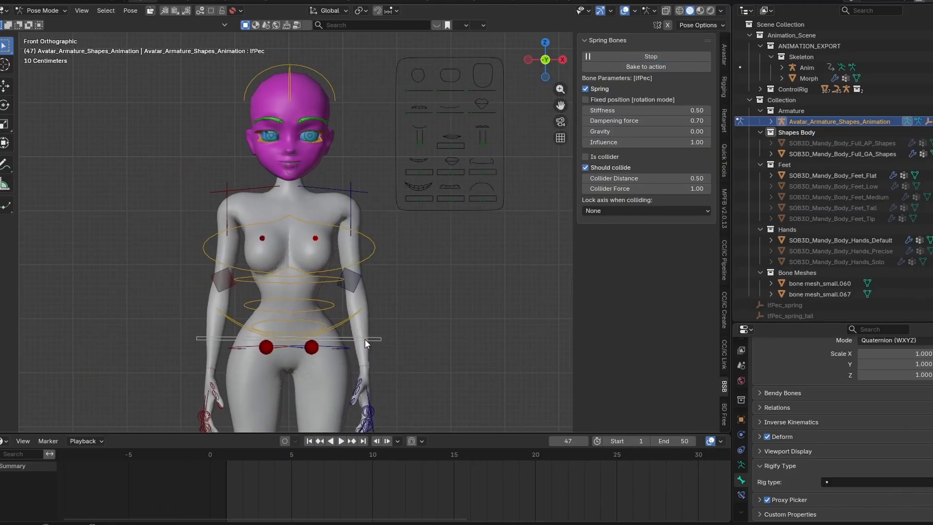
{"action": "scroll", "coordinate": [365, 343], "scroll_direction": "down", "scroll_amount": 6}
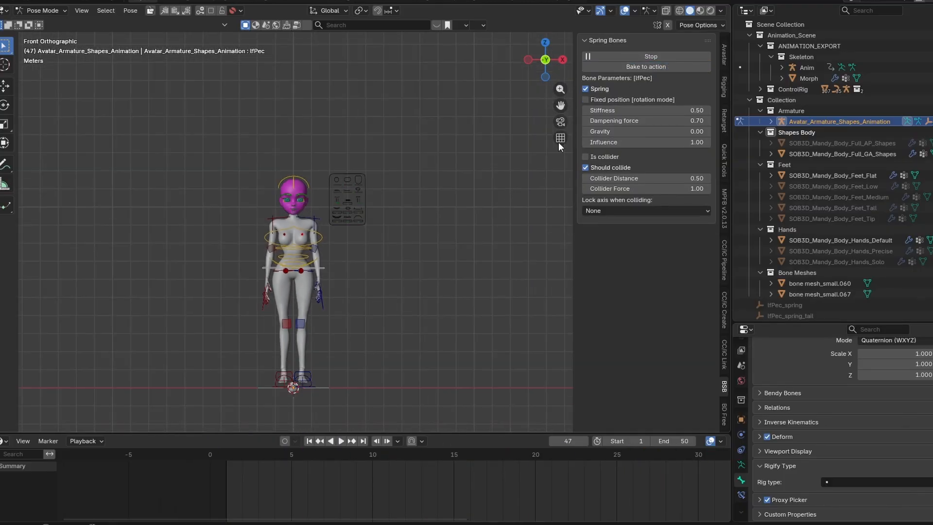
{"action": "left_click", "coordinate": [687, 57]}
Select both pectoral bones and bake their spring motion to an action over frames 1 to 50 with animation mode started.
{"action": "scroll", "coordinate": [360, 289], "scroll_direction": "up", "scroll_amount": 3}
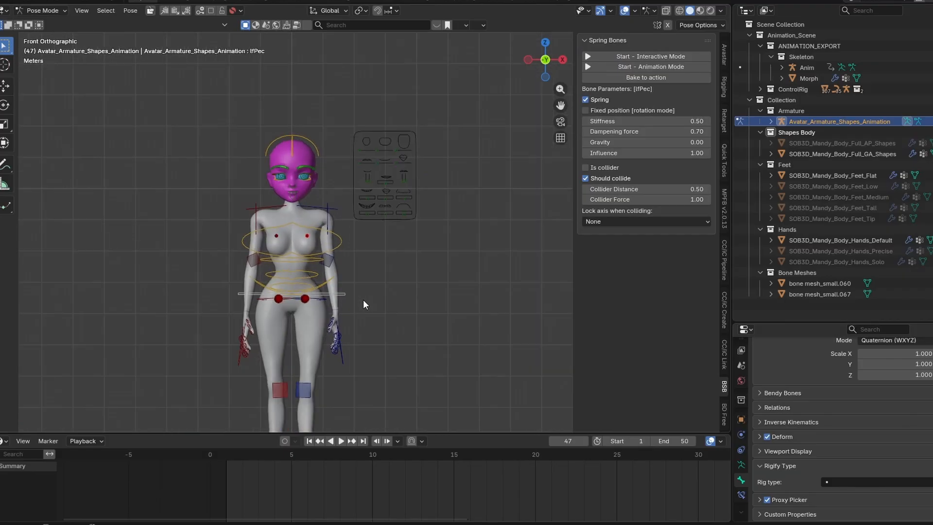
{"action": "scroll", "coordinate": [365, 304], "scroll_direction": "down", "scroll_amount": 4}
{"action": "scroll", "coordinate": [373, 258], "scroll_direction": "up", "scroll_amount": 4}
{"action": "scroll", "coordinate": [300, 266], "scroll_direction": "up", "scroll_amount": 4}
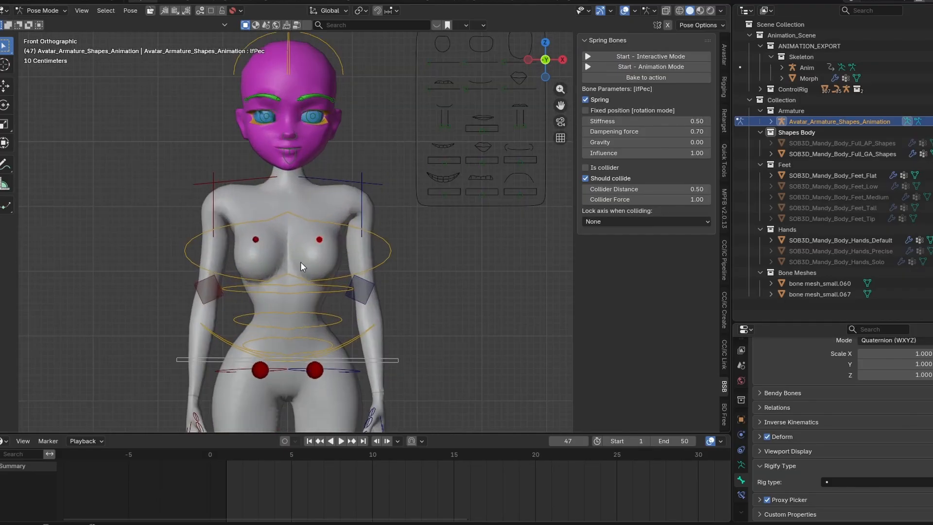
{"action": "left_click", "coordinate": [257, 239]}
{"action": "left_click", "coordinate": [321, 240]}
{"action": "left_click", "coordinate": [615, 76]}
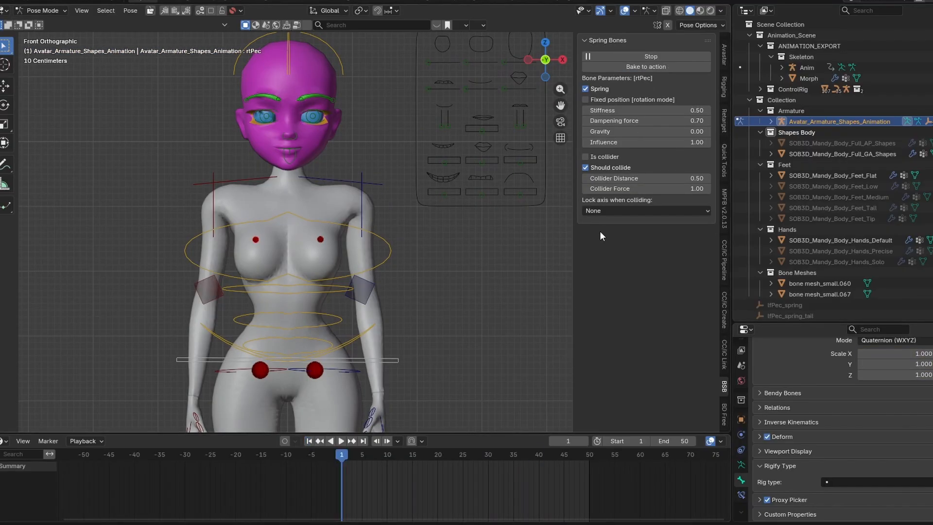
{"action": "left_click", "coordinate": [678, 68]}
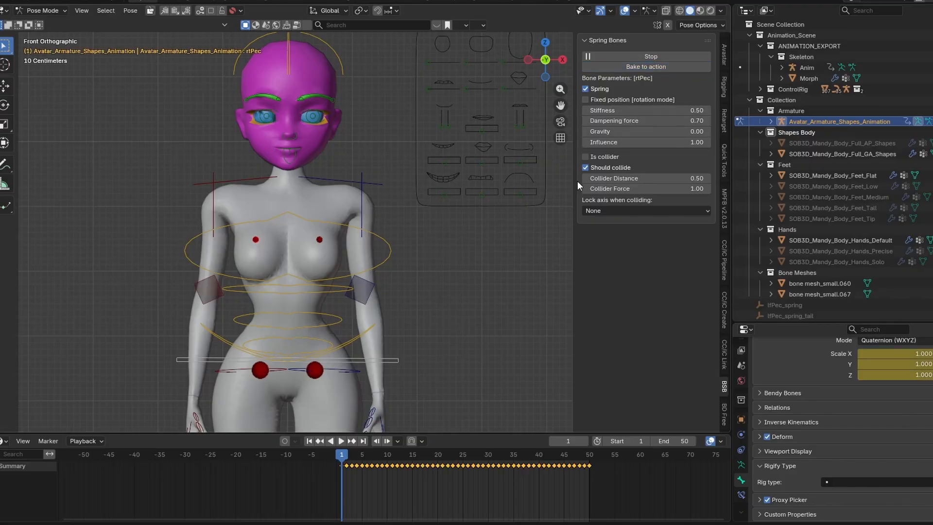
Select the left pectoral bone, play back the baked motion, and stop the spring bone simulation.
{"action": "left_click", "coordinate": [319, 238]}
{"action": "key", "text": "space"}
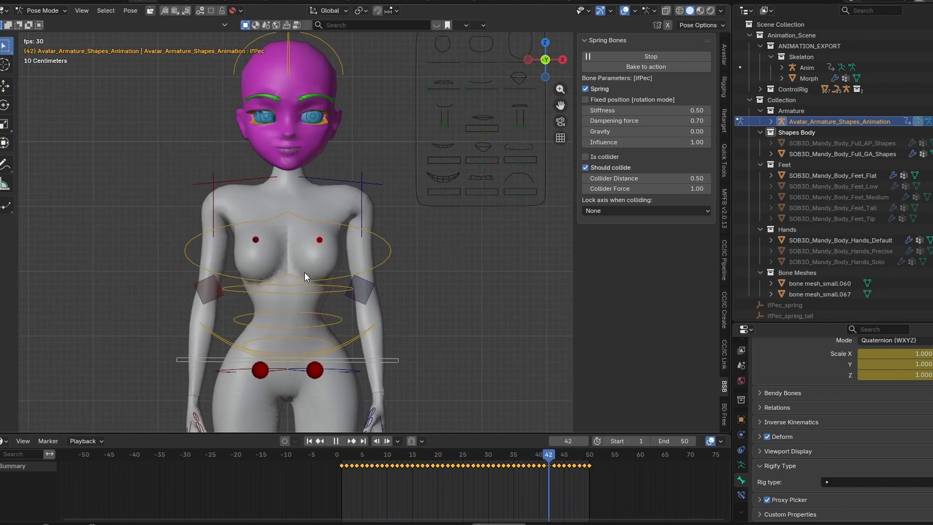
{"action": "key", "text": "space"}
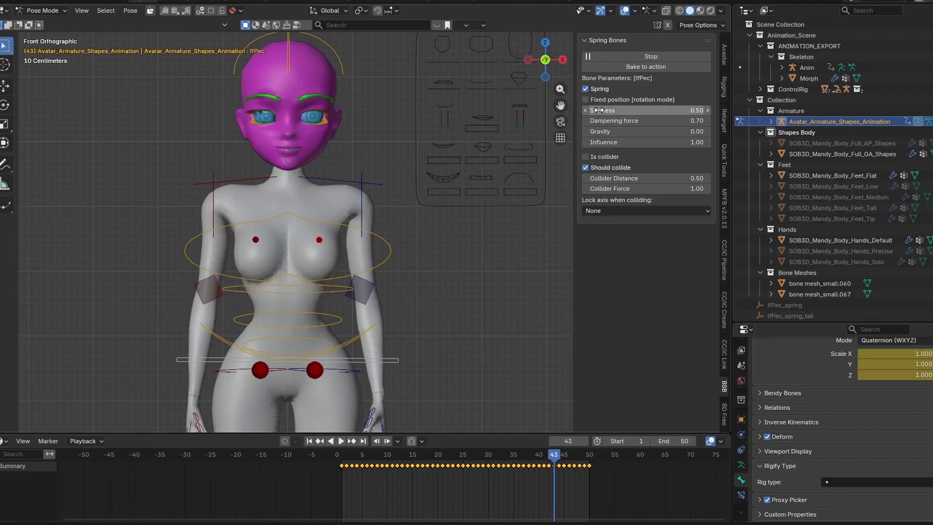
{"action": "left_click", "coordinate": [641, 56]}
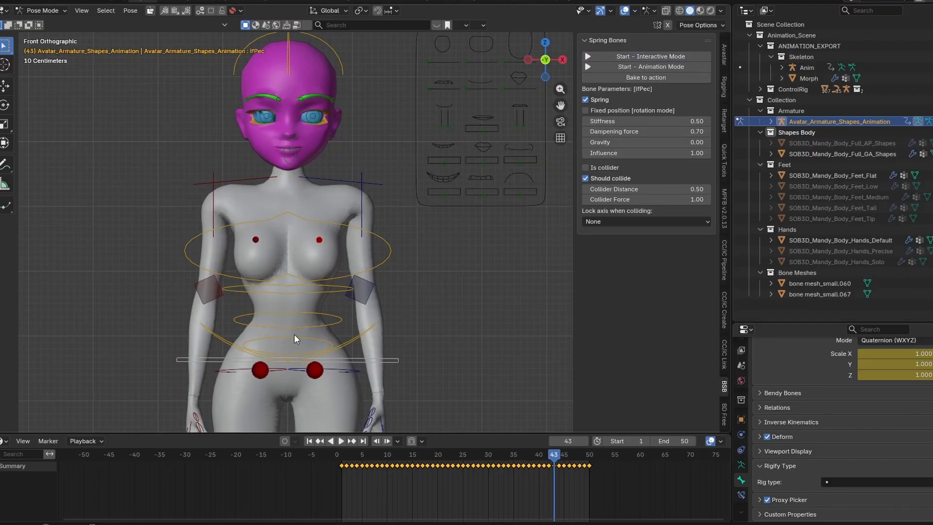
Select the CTRL_COG control and scrub the timeline back to frame 3 to check the baked motion.
{"action": "scroll", "coordinate": [293, 334], "scroll_direction": "down", "scroll_amount": 3}
{"action": "scroll", "coordinate": [313, 322], "scroll_direction": "up", "scroll_amount": 1}
{"action": "left_click", "coordinate": [339, 326]}
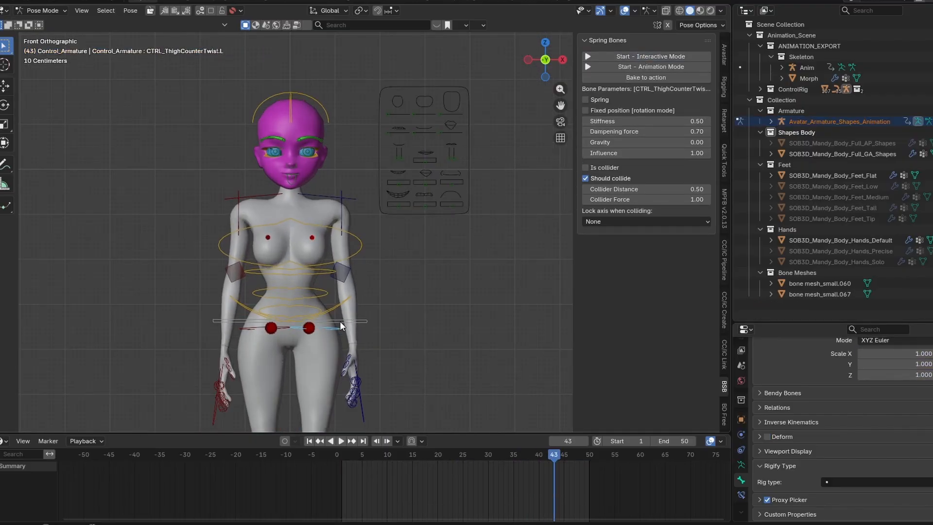
{"action": "left_click", "coordinate": [340, 321]}
{"action": "left_click_drag", "start_coordinate": [544, 473], "coordinate": [346, 465]}
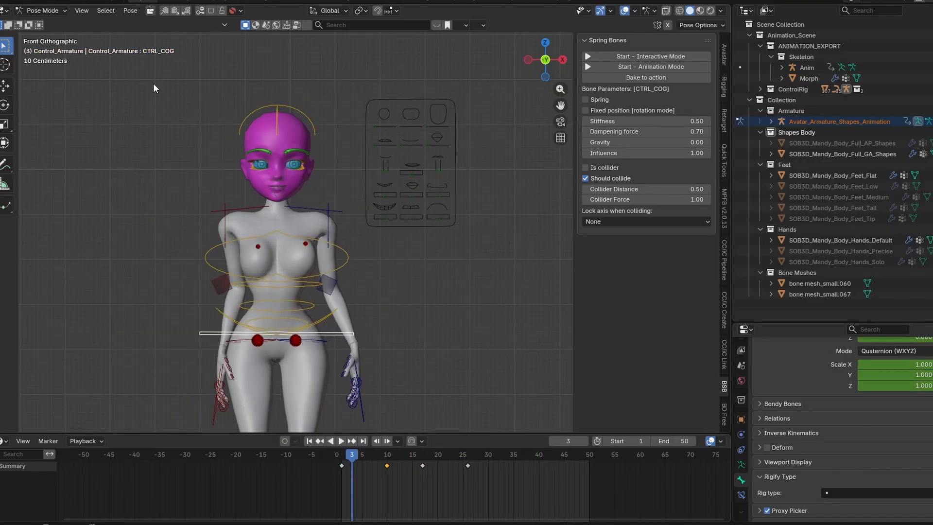
{"action": "left_click", "coordinate": [134, 11]}
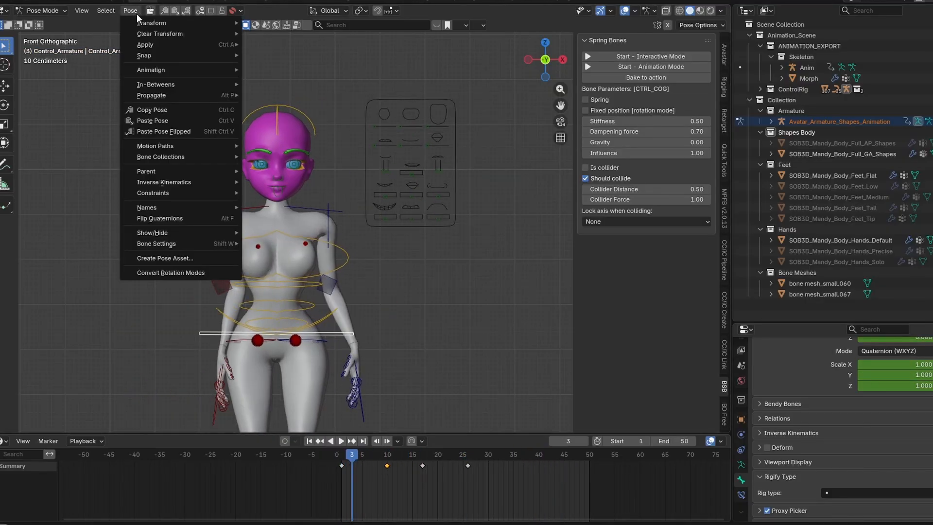
{"action": "mouse_move", "coordinate": [146, 148]}
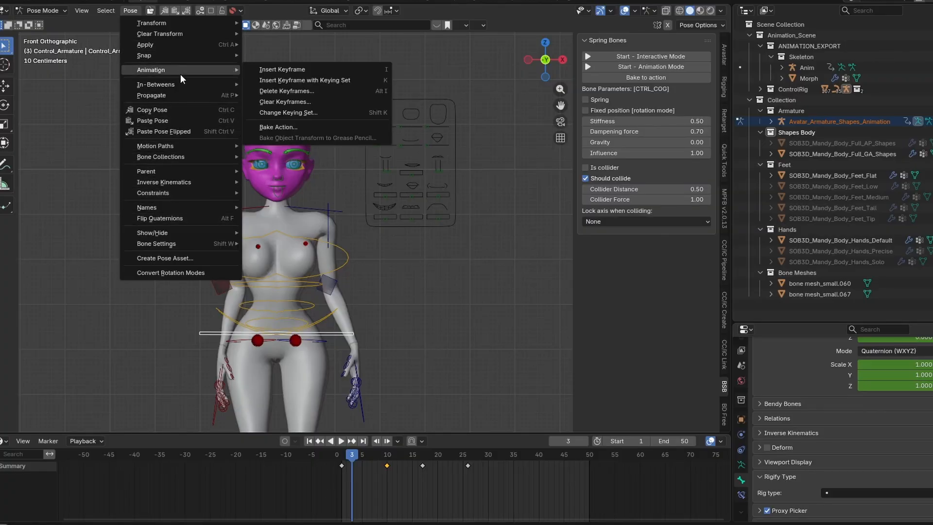
{"action": "mouse_move", "coordinate": [228, 95]}
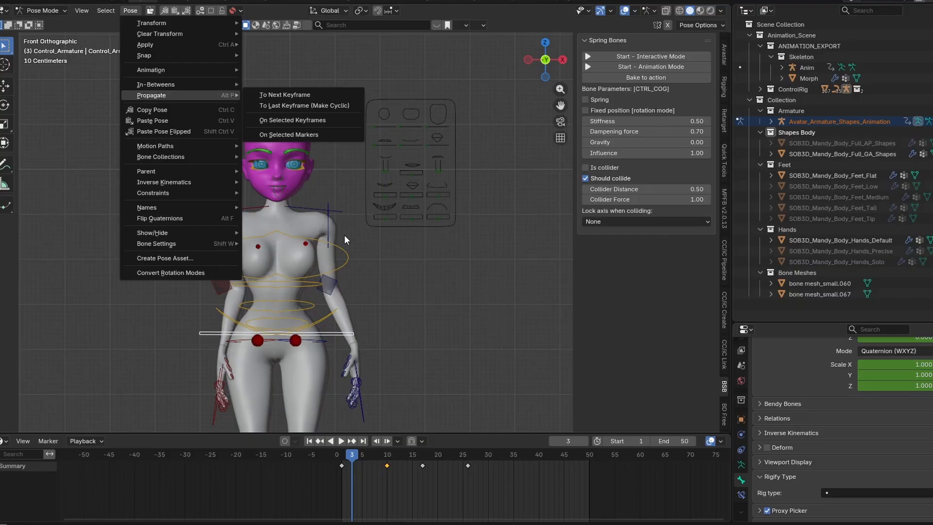
{"action": "left_click", "coordinate": [319, 242]}
Select the CTRL_FK_Torso04 control, play the animation with a close view of the chest, and scrub back to frame 0.
{"action": "left_click", "coordinate": [309, 240]}
{"action": "left_click", "coordinate": [661, 80]}
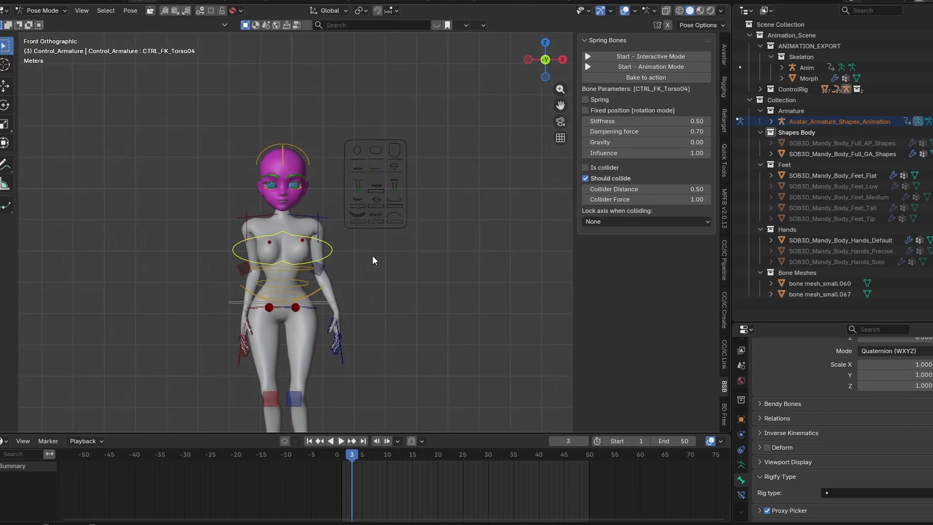
{"action": "scroll", "coordinate": [357, 323], "scroll_direction": "up", "scroll_amount": 5}
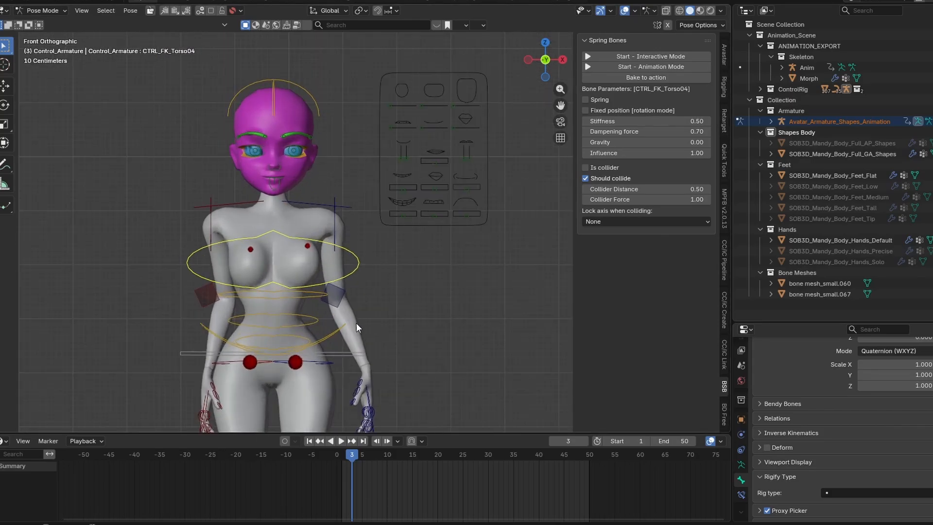
{"action": "key", "text": "space"}
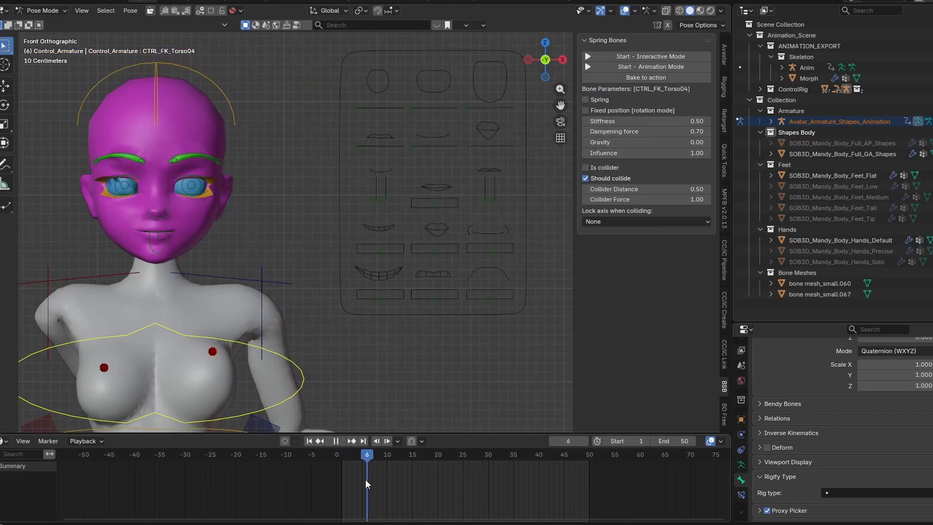
{"action": "left_click_drag", "start_coordinate": [365, 479], "coordinate": [357, 475]}
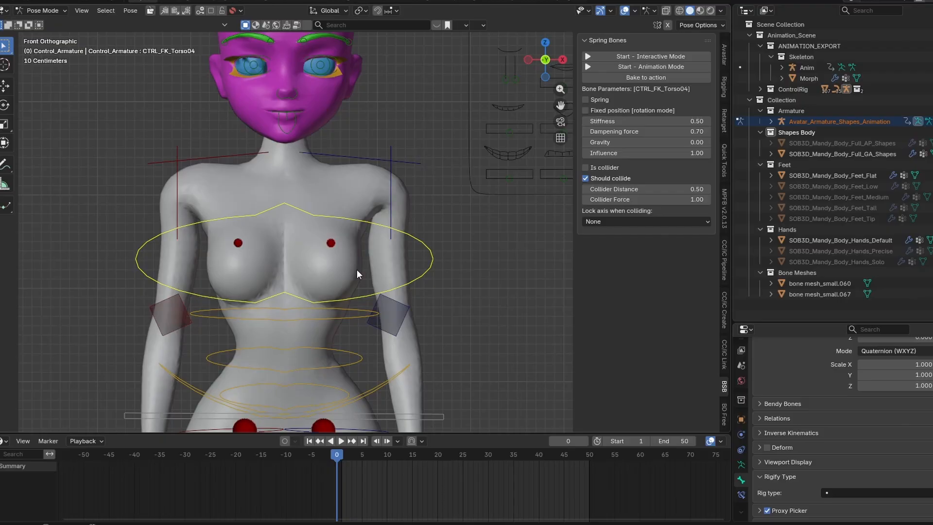
{"action": "scroll", "coordinate": [357, 274], "scroll_direction": "down", "scroll_amount": 4}
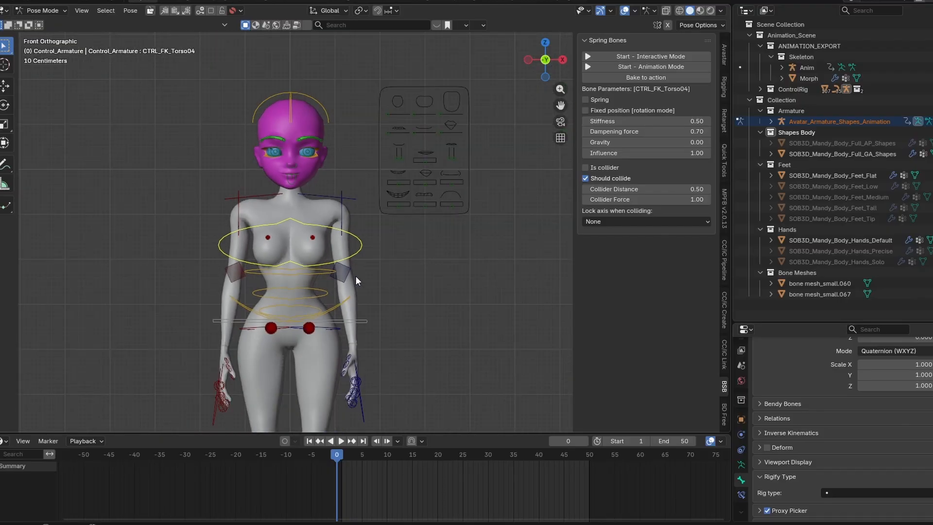
{"action": "scroll", "coordinate": [369, 283], "scroll_direction": "up", "scroll_amount": 2}
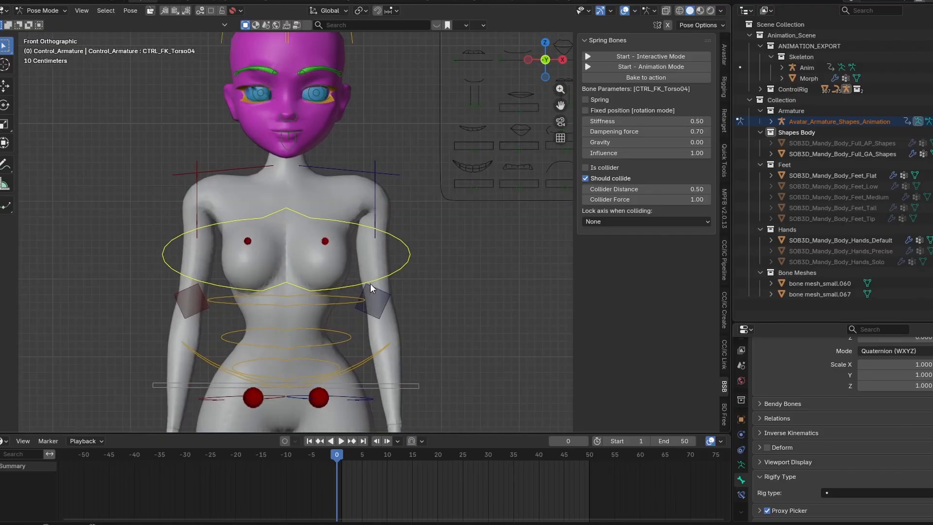
{"action": "scroll", "coordinate": [369, 284], "scroll_direction": "down", "scroll_amount": 2}
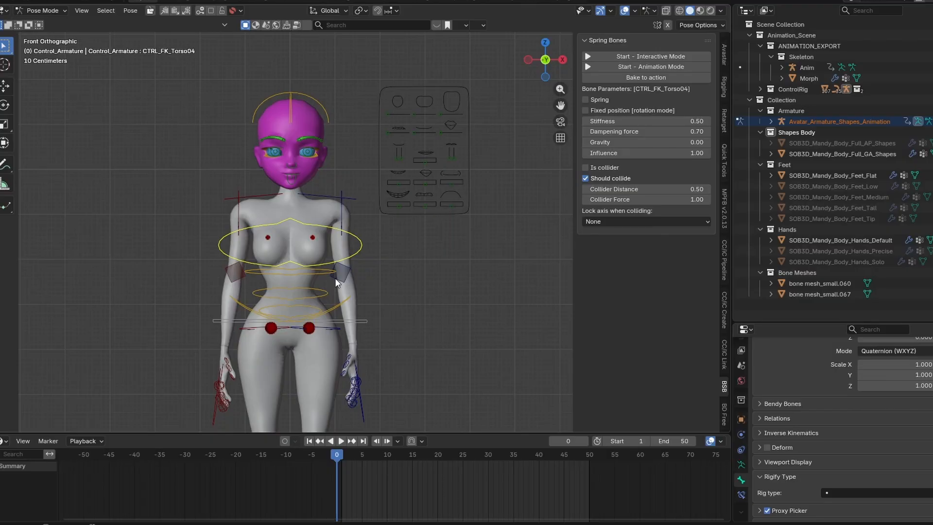
{"action": "scroll", "coordinate": [394, 240], "scroll_direction": "down", "scroll_amount": 3}
{"action": "scroll", "coordinate": [391, 272], "scroll_direction": "up", "scroll_amount": 1}
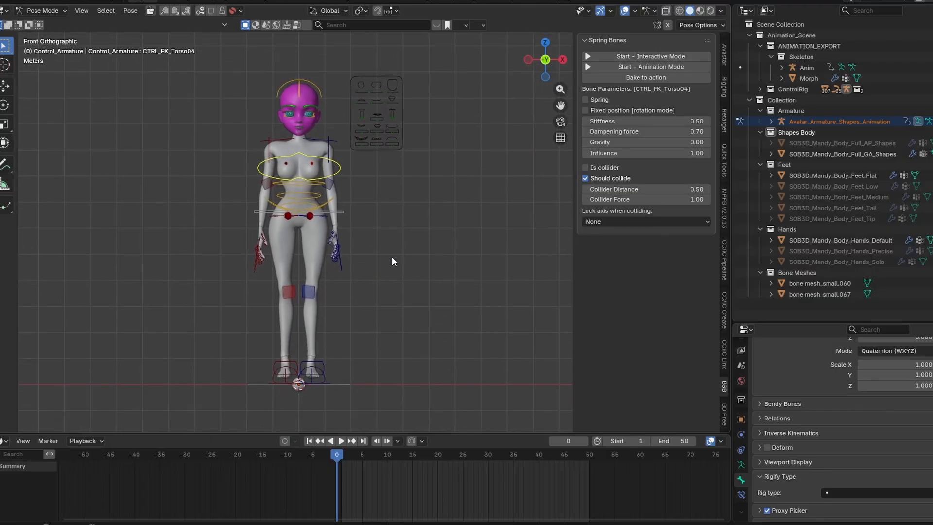
{"action": "scroll", "coordinate": [392, 259], "scroll_direction": "up", "scroll_amount": 2}
{"action": "middle_click_drag", "start_coordinate": [393, 258], "coordinate": [354, 331]}
{"action": "scroll", "coordinate": [357, 334], "scroll_direction": "down", "scroll_amount": 2}
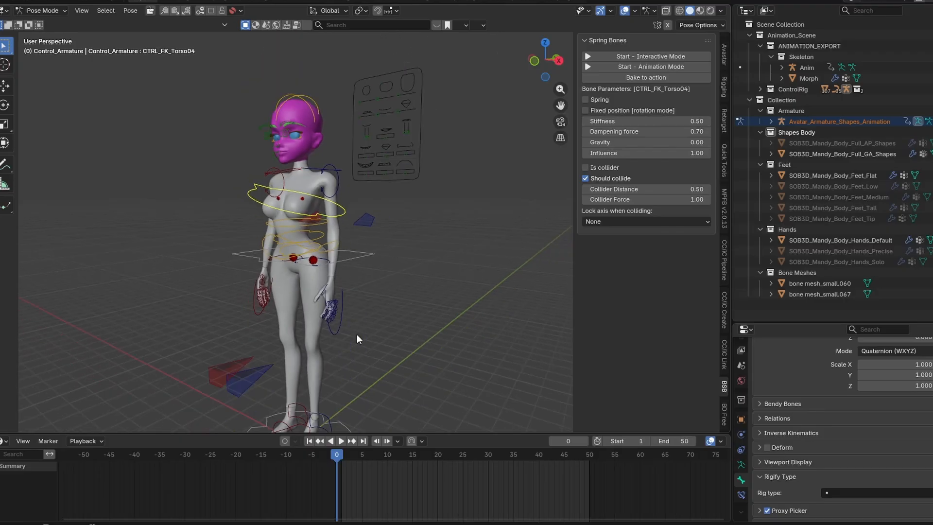
{"action": "key", "text": "KP_1"}
{"action": "scroll", "coordinate": [357, 334], "scroll_direction": "up", "scroll_amount": 4}
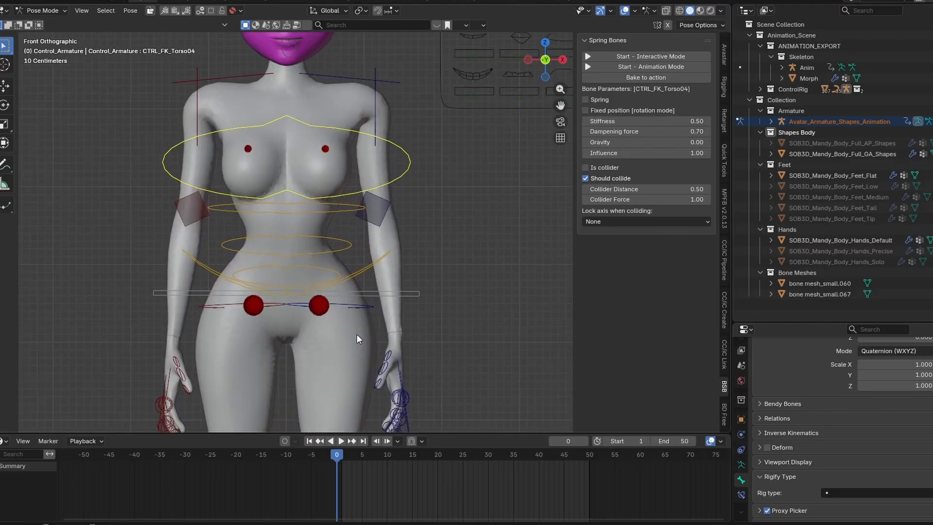
{"action": "scroll", "coordinate": [382, 326], "scroll_direction": "down", "scroll_amount": 2}
{"action": "scroll", "coordinate": [382, 328], "scroll_direction": "up", "scroll_amount": 2}
{"action": "scroll", "coordinate": [382, 328], "scroll_direction": "down", "scroll_amount": 2}
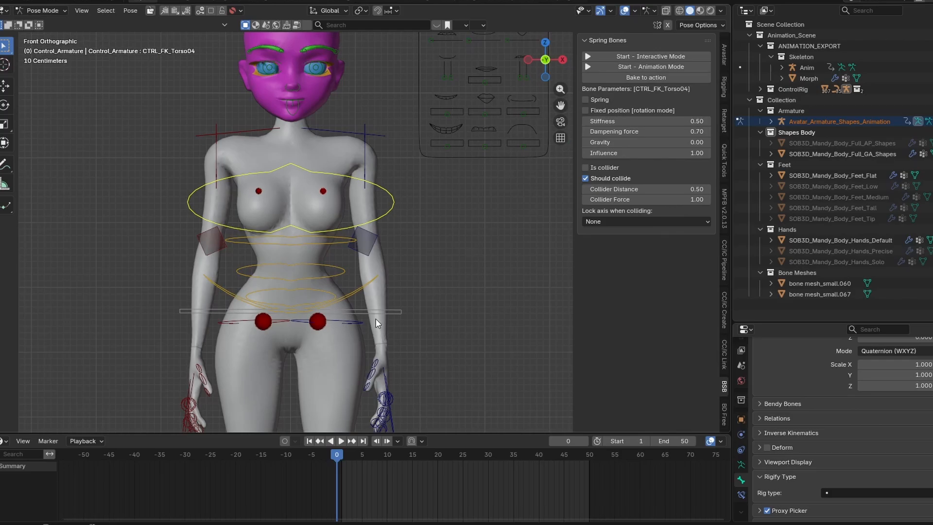
{"action": "scroll", "coordinate": [379, 323], "scroll_direction": "down", "scroll_amount": 2}
{"action": "middle_click_drag", "start_coordinate": [395, 357], "coordinate": [332, 322], "text": "shift"}
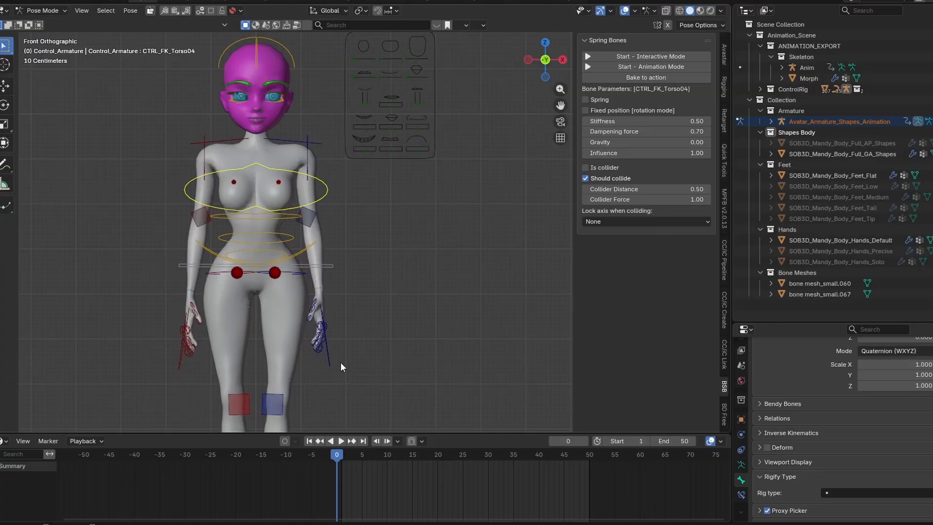
{"action": "scroll", "coordinate": [341, 362], "scroll_direction": "up", "scroll_amount": 2}
{"action": "scroll", "coordinate": [366, 240], "scroll_direction": "up", "scroll_amount": 2}
{"action": "scroll", "coordinate": [431, 328], "scroll_direction": "down", "scroll_amount": 2}
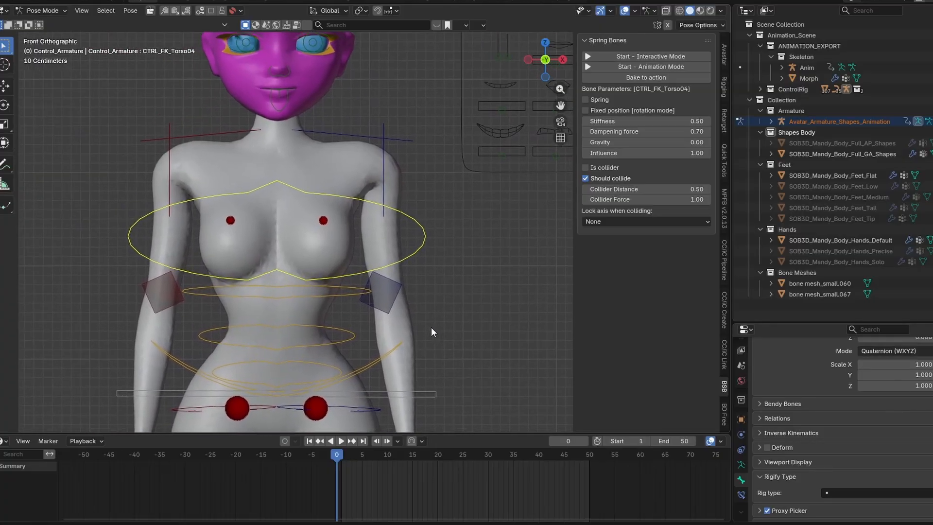
{"action": "scroll", "coordinate": [431, 328], "scroll_direction": "down", "scroll_amount": 3}
{"action": "scroll", "coordinate": [428, 294], "scroll_direction": "up", "scroll_amount": 5}
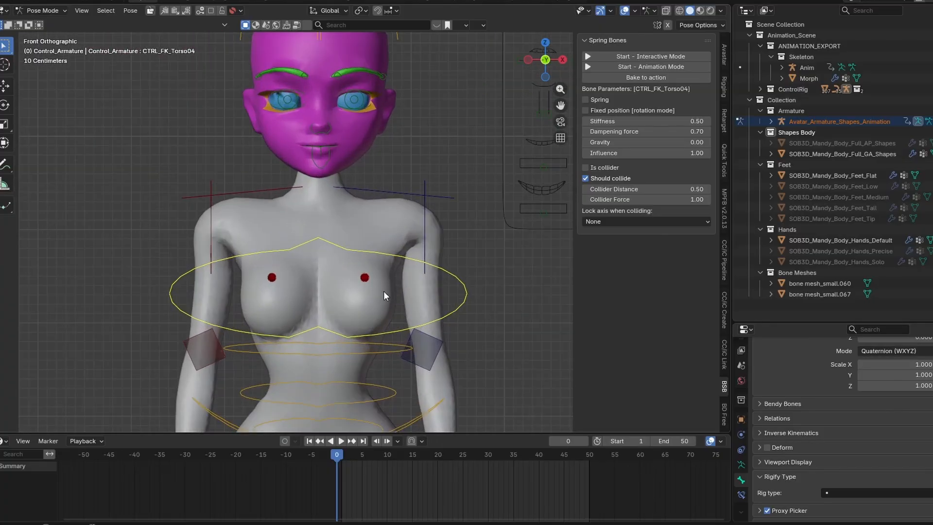
Select the left pectoral bone of the avatar armature to view its baked keyframes in the timeline.
{"action": "left_click", "coordinate": [371, 274]}
{"action": "scroll", "coordinate": [371, 274], "scroll_direction": "down", "scroll_amount": 5}
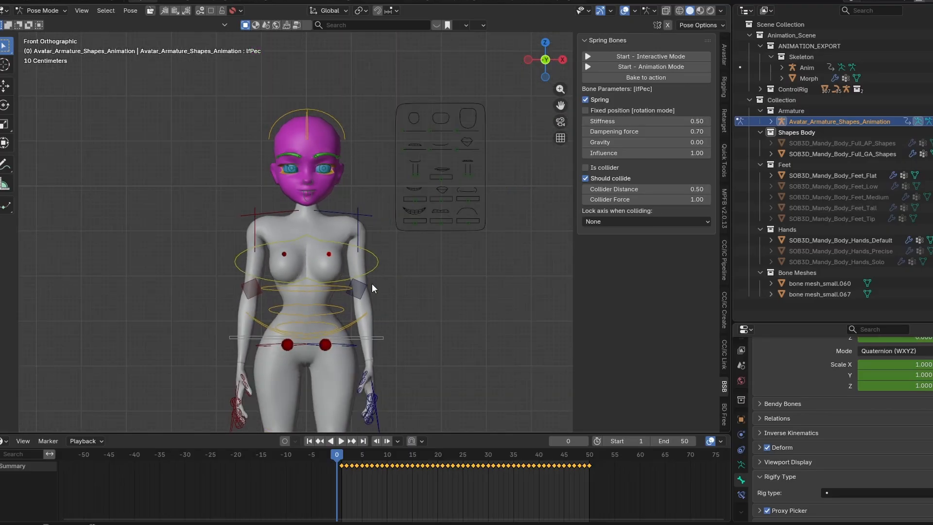
{"action": "scroll", "coordinate": [372, 284], "scroll_direction": "up", "scroll_amount": 6}
{"action": "scroll", "coordinate": [365, 337], "scroll_direction": "down", "scroll_amount": 3}
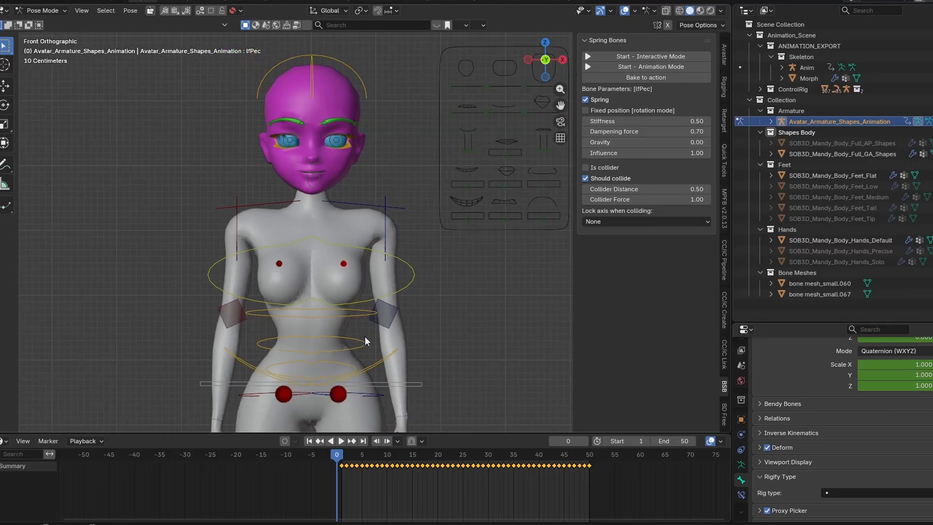